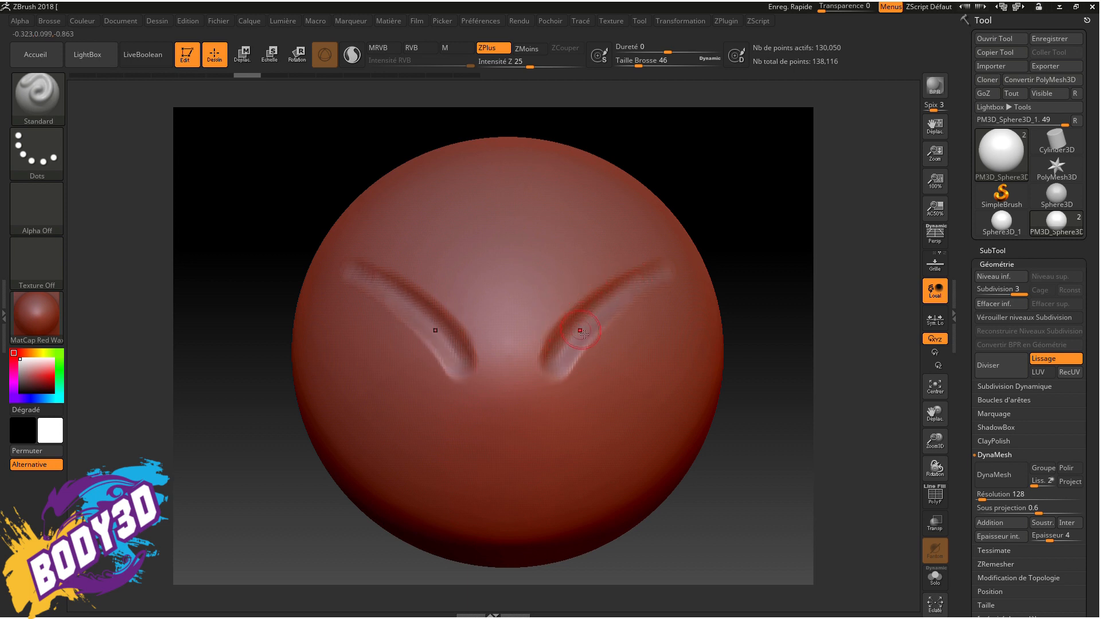
Sculpt mirrored diagonal strokes across the upper front of the sphere with the Standard brush
{"action": "left_click_drag", "start_coordinate": [564, 350], "coordinate": [622, 297]}
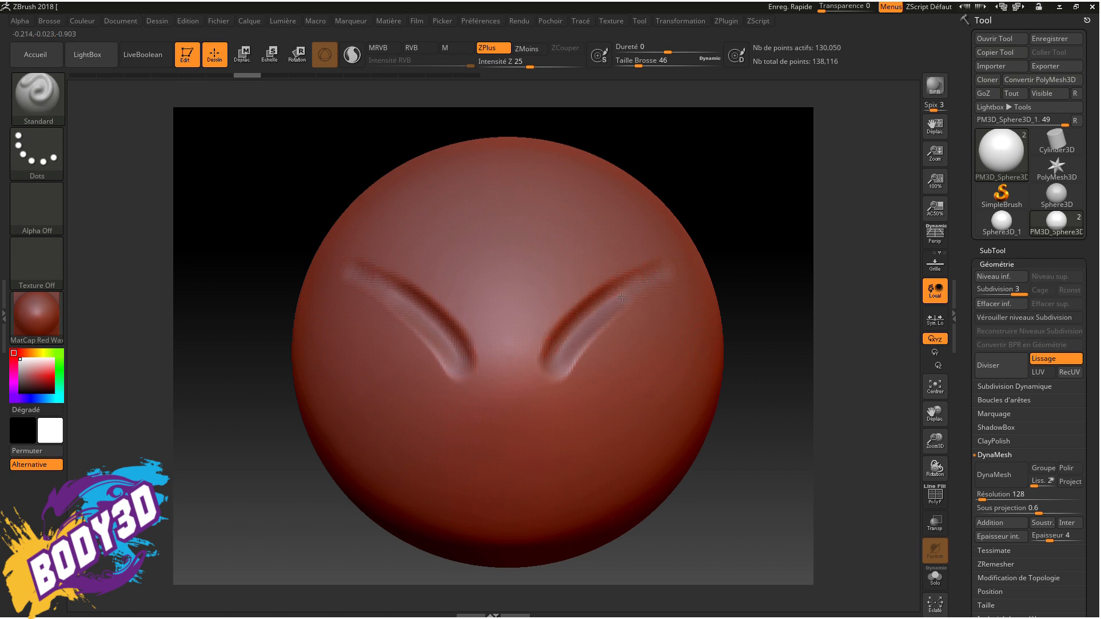
{"action": "left_click_drag", "start_coordinate": [550, 314], "coordinate": [582, 280]}
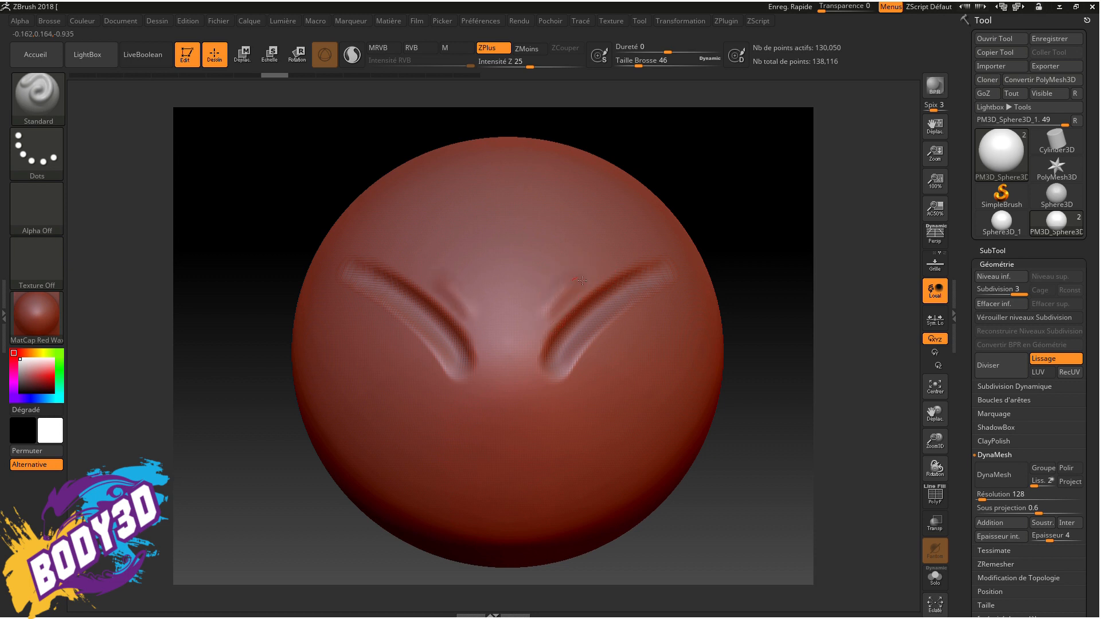
{"action": "mouse_move", "coordinate": [630, 251]}
{"action": "left_mouse_down"}
{"action": "mouse_move", "coordinate": [551, 314]}
{"action": "mouse_move", "coordinate": [611, 267]}
{"action": "left_mouse_up"}
{"action": "key", "text": "ctrl"}
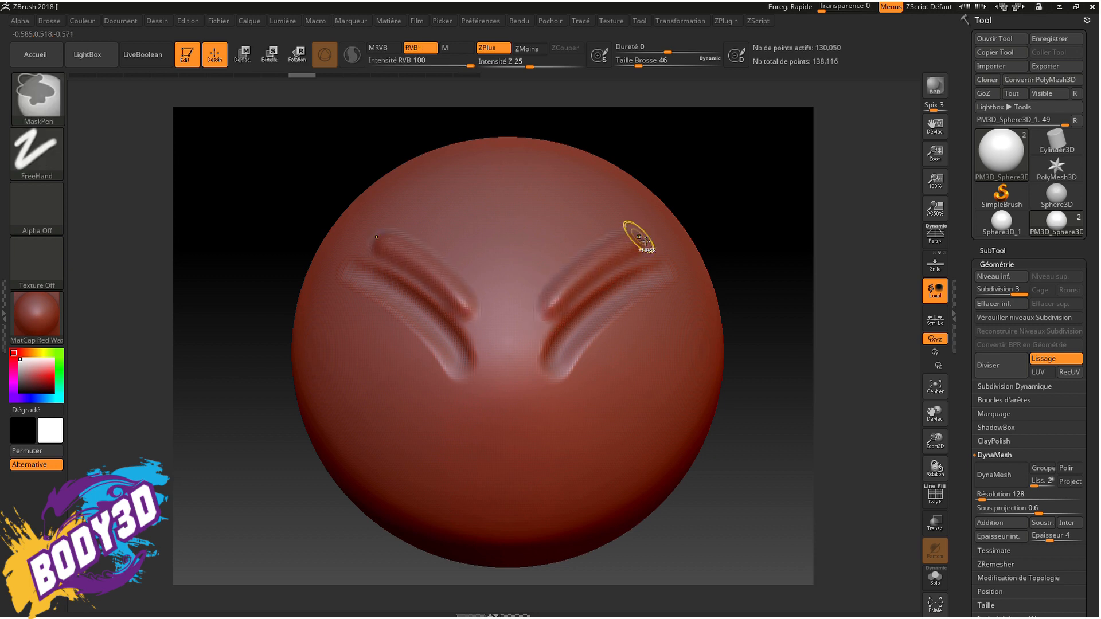
Undo all the diagonal Standard brush strokes on the sphere
{"action": "key", "text": "ctrl+z"}
{"action": "key", "text": "ctrl+z"}
{"action": "key", "text": "ctrl+z"}
{"action": "key", "text": "ctrl+z"}
{"action": "key", "text": "ctrl+z"}
{"action": "key", "text": "ctrl+z"}
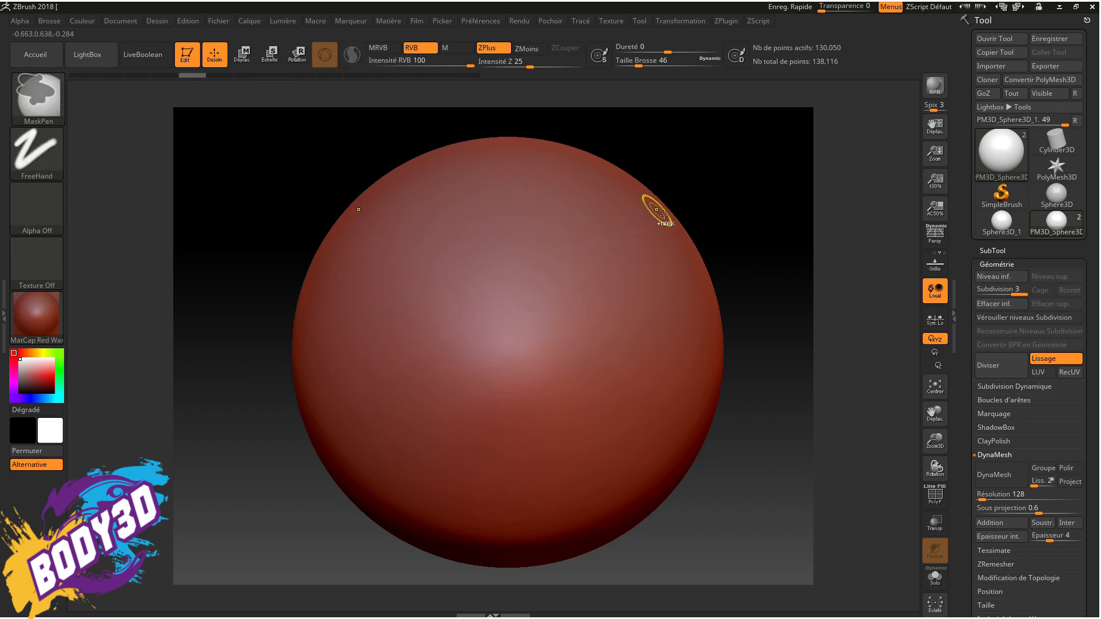
Try mirrored Standard brush strokes in ZMoins and ZPlus modes on the sphere's front, and undo them
{"action": "left_click", "coordinate": [528, 49]}
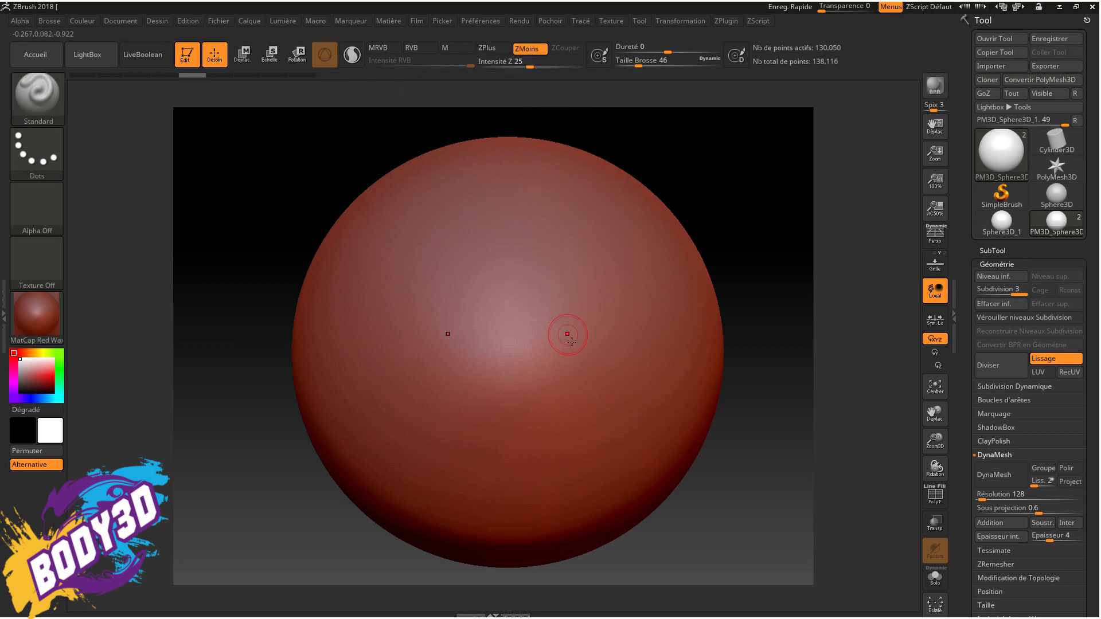
{"action": "mouse_move", "coordinate": [567, 353]}
{"action": "left_mouse_down"}
{"action": "mouse_move", "coordinate": [628, 270]}
{"action": "mouse_move", "coordinate": [559, 344]}
{"action": "mouse_move", "coordinate": [608, 247]}
{"action": "mouse_move", "coordinate": [601, 319]}
{"action": "mouse_move", "coordinate": [645, 296]}
{"action": "mouse_move", "coordinate": [591, 370]}
{"action": "left_mouse_up"}
{"action": "left_click", "coordinate": [496, 48]}
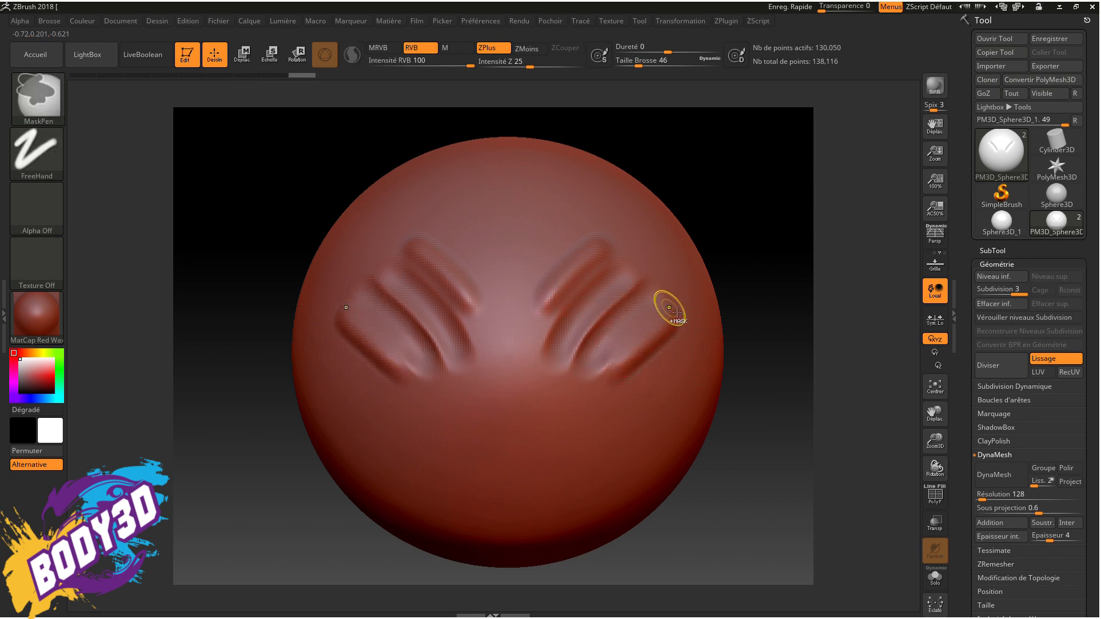
{"action": "key", "text": "ctrl+z"}
{"action": "key", "text": "ctrl+z"}
{"action": "key", "text": "ctrl+z"}
{"action": "key", "text": "ctrl+z"}
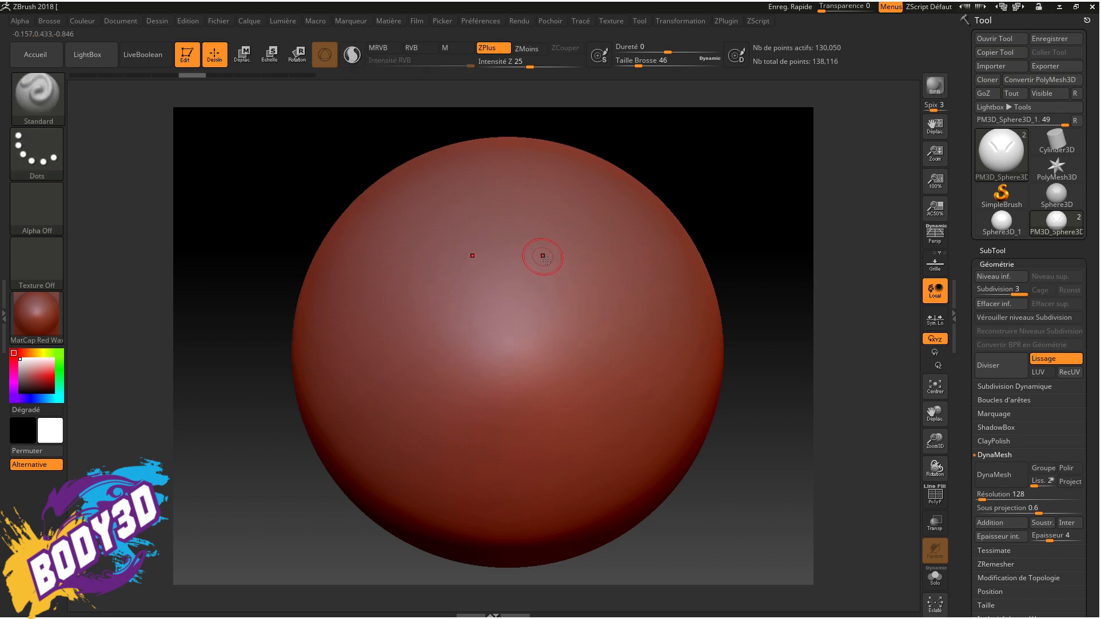
Try mirrored vertical Standard brush strokes on the front of the sphere, and undo them
{"action": "mouse_move", "coordinate": [555, 263]}
{"action": "left_mouse_down"}
{"action": "mouse_move", "coordinate": [567, 375]}
{"action": "mouse_move", "coordinate": [592, 322]}
{"action": "mouse_move", "coordinate": [582, 256]}
{"action": "mouse_move", "coordinate": [612, 371]}
{"action": "left_mouse_up"}
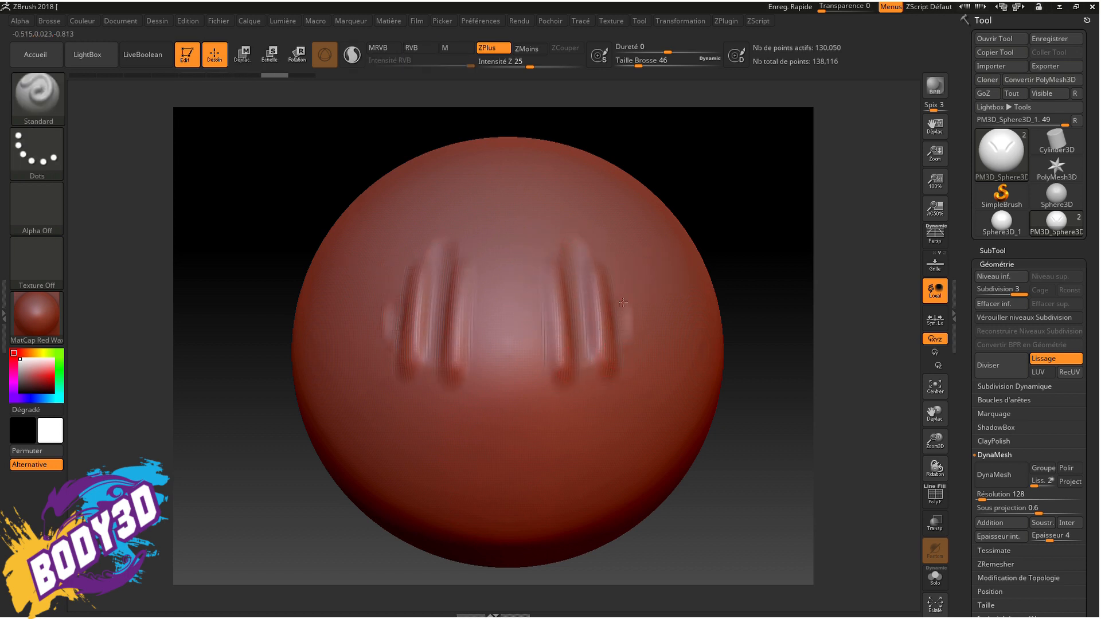
{"action": "left_click_drag", "start_coordinate": [623, 302], "coordinate": [615, 247]}
{"action": "key", "text": "ctrl+z"}
{"action": "key", "text": "ctrl+z"}
{"action": "key", "text": "ctrl+z"}
{"action": "key", "text": "ctrl+z"}
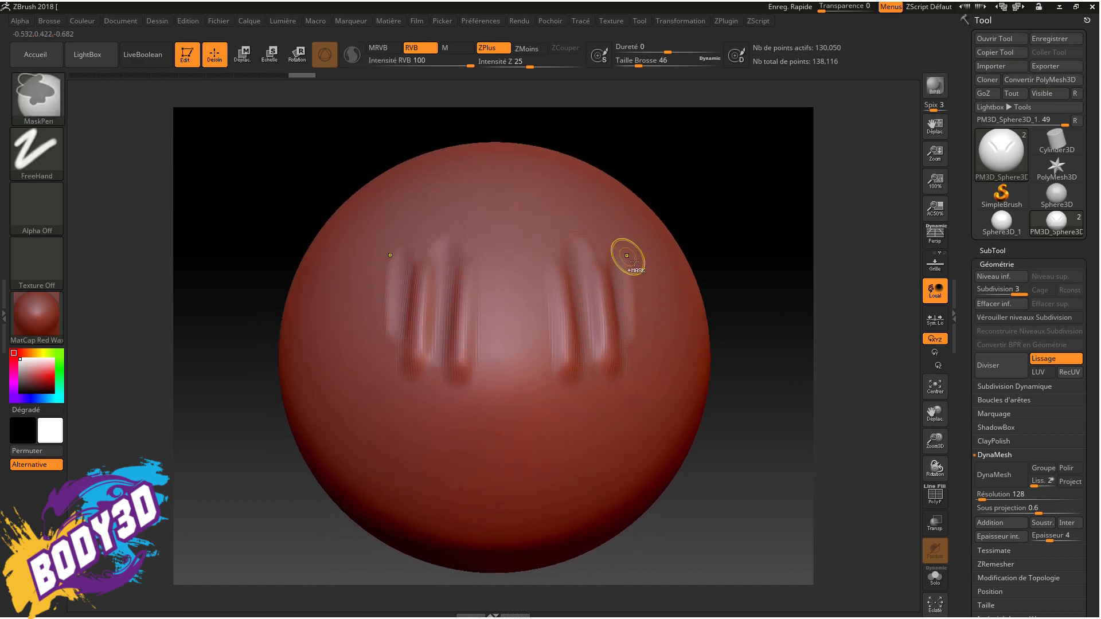
{"action": "key", "text": "ctrl+z"}
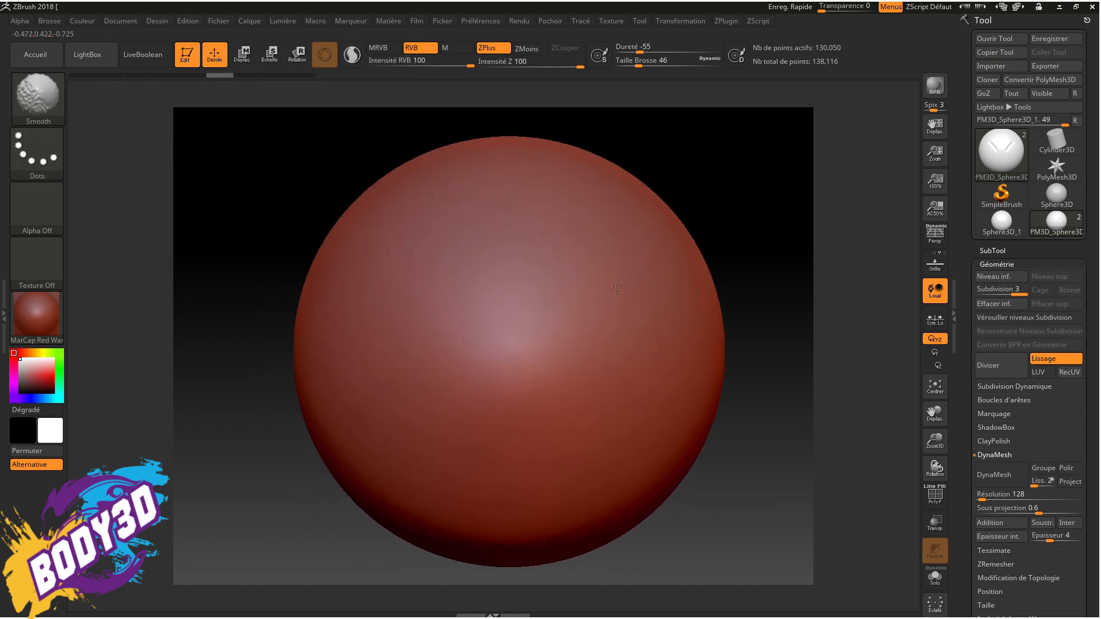
Sculpt two mirrored, slanted eye-socket hollows on the sphere with the ClayBuildup brush at size 94
{"action": "key", "text": "b"}
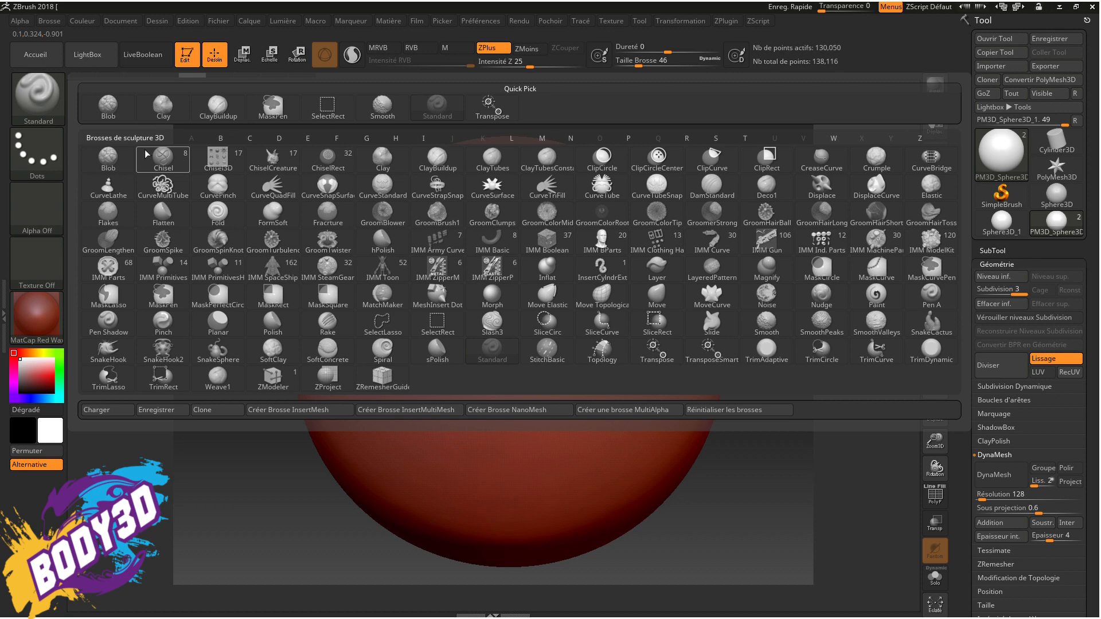
{"action": "left_click", "coordinate": [453, 159]}
{"action": "key", "text": "s"}
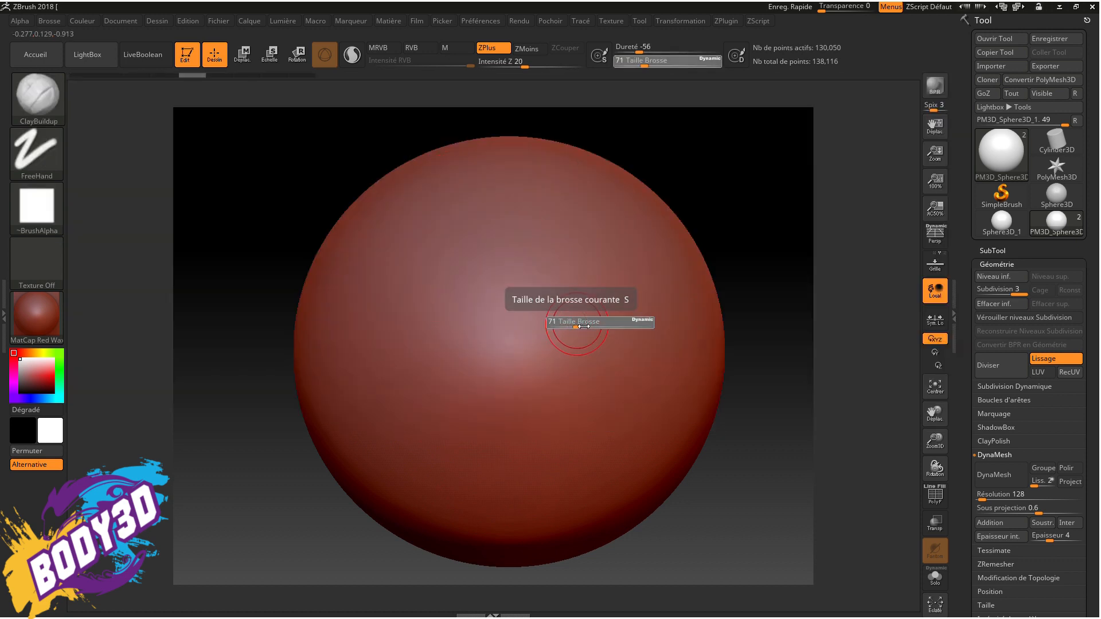
{"action": "mouse_move", "coordinate": [575, 330]}
{"action": "left_mouse_down"}
{"action": "mouse_move", "coordinate": [586, 331]}
{"action": "mouse_move", "coordinate": [565, 332]}
{"action": "mouse_move", "coordinate": [597, 281]}
{"action": "mouse_move", "coordinate": [580, 344]}
{"action": "mouse_move", "coordinate": [614, 304]}
{"action": "mouse_move", "coordinate": [616, 294]}
{"action": "mouse_move", "coordinate": [579, 353]}
{"action": "mouse_move", "coordinate": [619, 256]}
{"action": "mouse_move", "coordinate": [563, 335]}
{"action": "mouse_move", "coordinate": [648, 291]}
{"action": "mouse_move", "coordinate": [590, 347]}
{"action": "mouse_move", "coordinate": [556, 357]}
{"action": "mouse_move", "coordinate": [605, 243]}
{"action": "mouse_move", "coordinate": [553, 344]}
{"action": "mouse_move", "coordinate": [633, 247]}
{"action": "mouse_move", "coordinate": [536, 352]}
{"action": "mouse_move", "coordinate": [596, 261]}
{"action": "mouse_move", "coordinate": [611, 343]}
{"action": "mouse_move", "coordinate": [570, 354]}
{"action": "left_mouse_up"}
Smooth the surface and edges of both eye sockets with the Smooth brush
{"action": "left_click_drag", "start_coordinate": [637, 257], "coordinate": [634, 257], "text": "shift"}
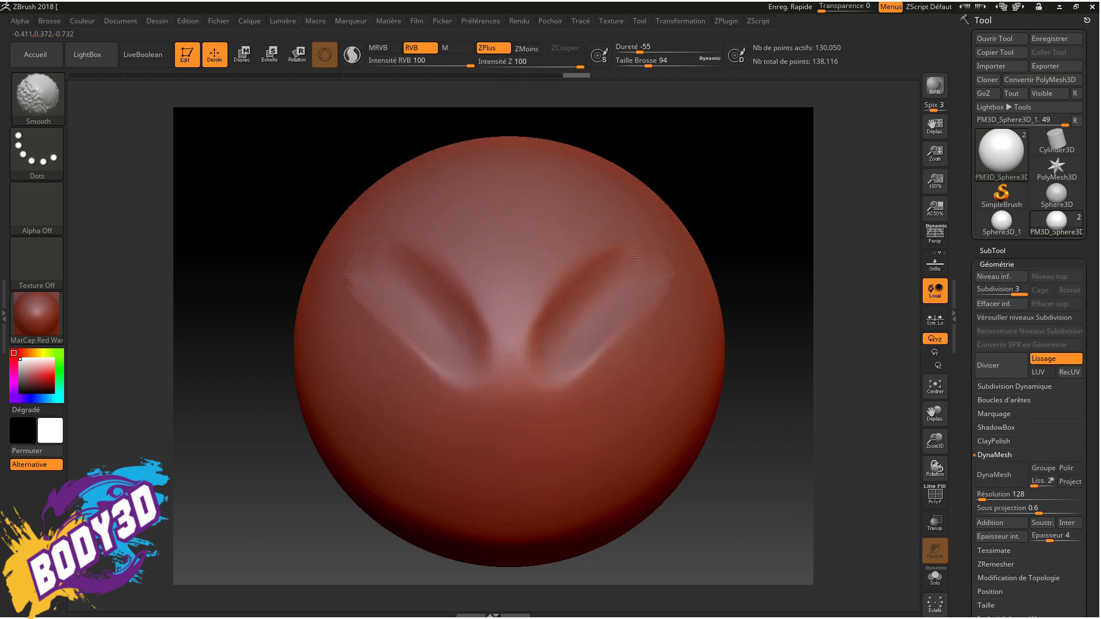
{"action": "mouse_move", "coordinate": [553, 395]}
{"action": "left_mouse_down", "text": "shift"}
{"action": "mouse_move", "coordinate": [578, 339]}
{"action": "mouse_move", "coordinate": [566, 360]}
{"action": "mouse_move", "coordinate": [652, 293]}
{"action": "mouse_move", "coordinate": [659, 310]}
{"action": "mouse_move", "coordinate": [565, 373]}
{"action": "mouse_move", "coordinate": [631, 263]}
{"action": "mouse_move", "coordinate": [671, 338]}
{"action": "mouse_move", "coordinate": [613, 337]}
{"action": "mouse_move", "coordinate": [550, 360]}
{"action": "mouse_move", "coordinate": [574, 333]}
{"action": "mouse_move", "coordinate": [591, 398]}
{"action": "mouse_move", "coordinate": [667, 316]}
{"action": "mouse_move", "coordinate": [580, 361]}
{"action": "mouse_move", "coordinate": [597, 330]}
{"action": "mouse_move", "coordinate": [570, 349]}
{"action": "mouse_move", "coordinate": [578, 292]}
{"action": "left_mouse_up", "text": "shift"}
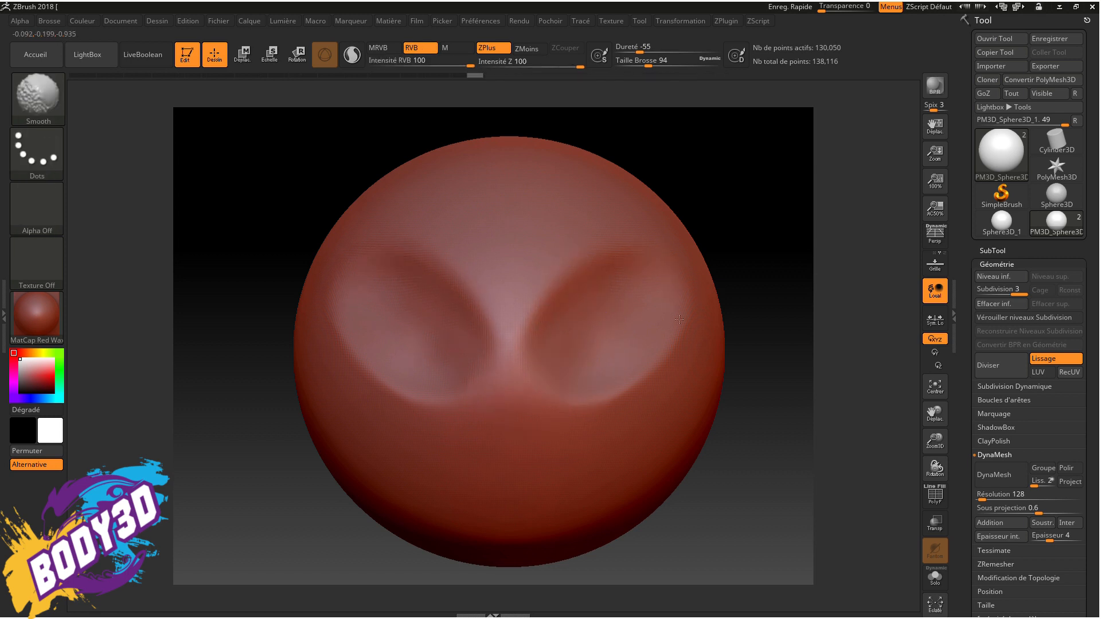
{"action": "left_click_drag", "start_coordinate": [679, 319], "coordinate": [643, 344], "text": "shift"}
{"action": "mouse_move", "coordinate": [573, 351]}
{"action": "right_mouse_down"}
{"action": "mouse_move", "coordinate": [505, 361]}
{"action": "mouse_move", "coordinate": [575, 333]}
{"action": "mouse_move", "coordinate": [518, 391]}
{"action": "right_mouse_up"}
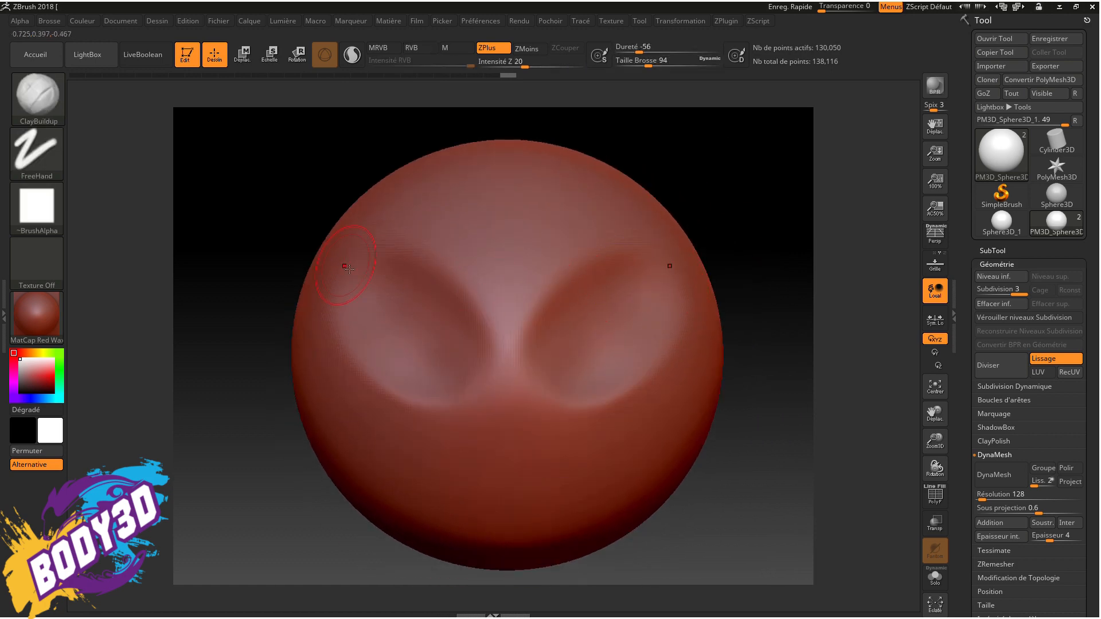
Choose the DamStandard brush and set its size to 31
{"action": "left_click", "coordinate": [46, 97]}
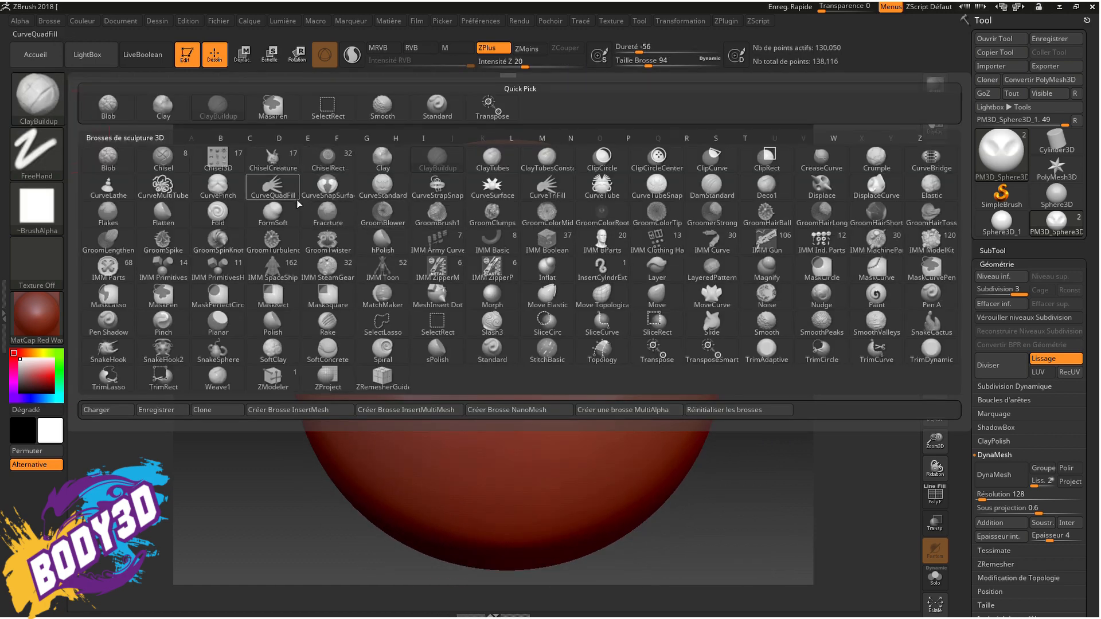
{"action": "left_click", "coordinate": [518, 244]}
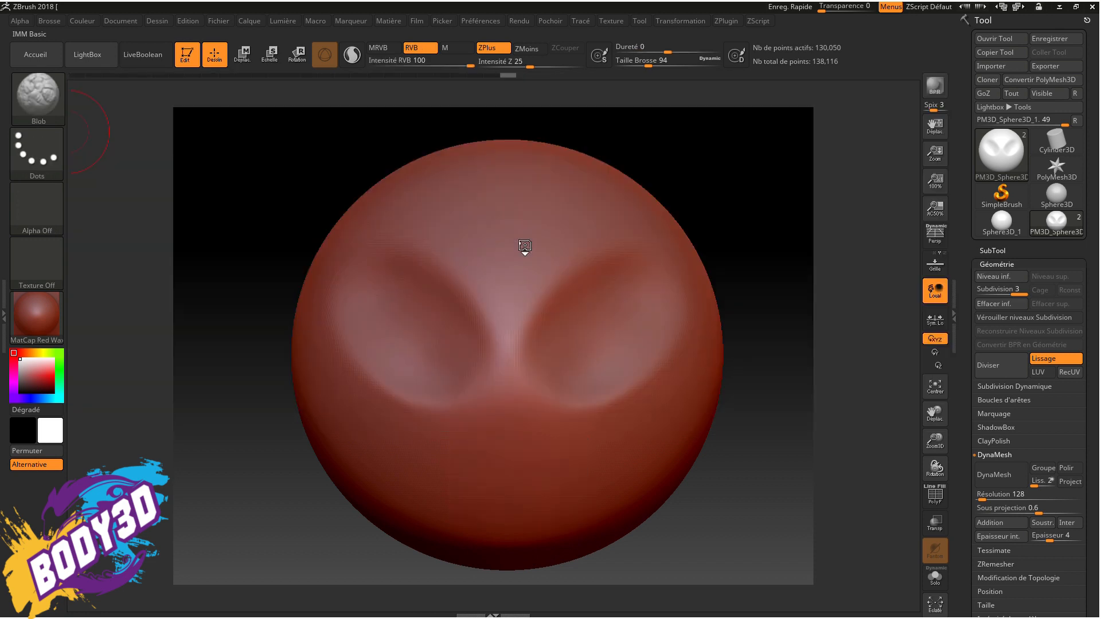
{"action": "key", "text": "b"}
{"action": "key", "text": "d"}
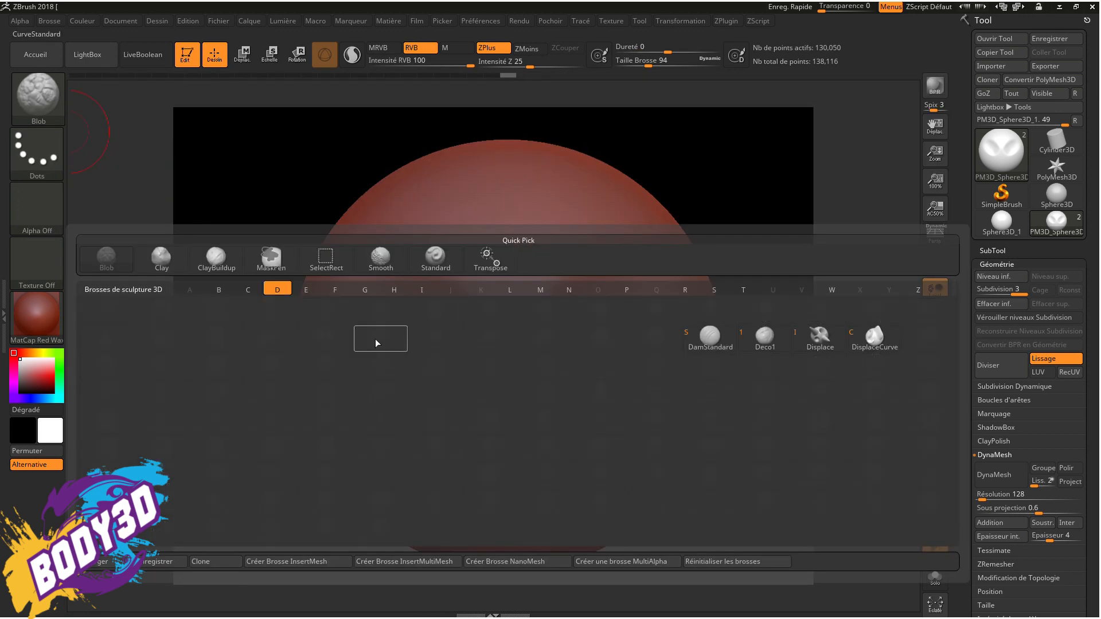
{"action": "key", "text": "s"}
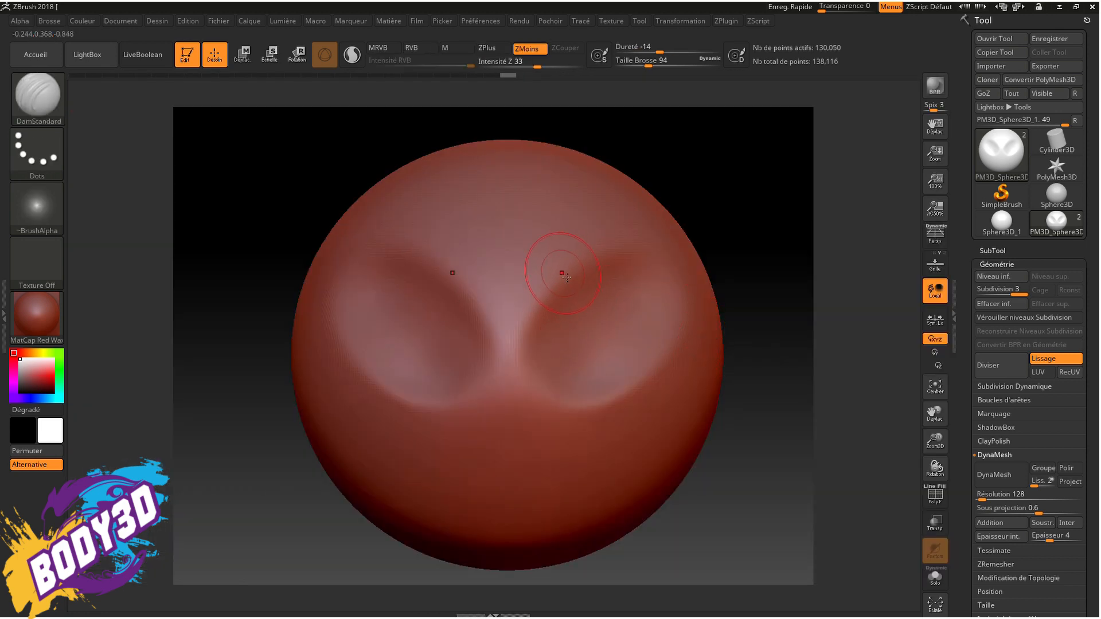
{"action": "key", "text": "s"}
{"action": "left_click_drag", "start_coordinate": [566, 278], "coordinate": [547, 286]}
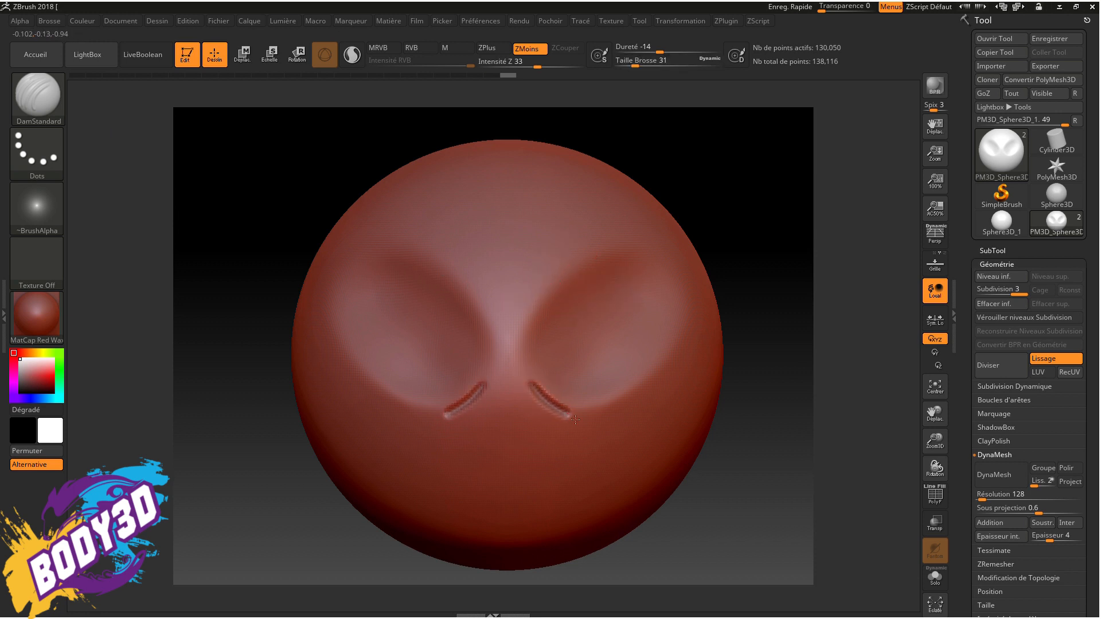
Carve two mirrored pairs of thin creases fanning outward below the eye sockets with the DamStandard brush
{"action": "left_click_drag", "start_coordinate": [576, 419], "coordinate": [670, 447]}
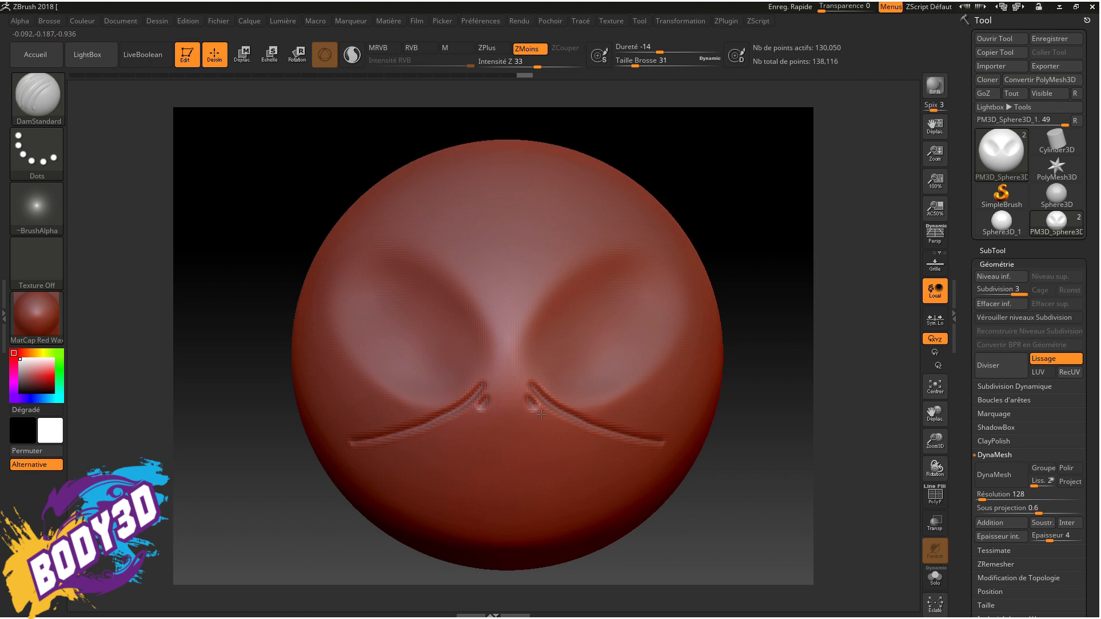
{"action": "left_click_drag", "start_coordinate": [530, 385], "coordinate": [596, 463]}
{"action": "mouse_move", "coordinate": [579, 396]}
{"action": "right_mouse_down"}
{"action": "mouse_move", "coordinate": [578, 355]}
{"action": "mouse_move", "coordinate": [573, 415]}
{"action": "right_mouse_up"}
Soften the thin creases below the eye sockets with the Smooth brush
{"action": "left_click_drag", "start_coordinate": [532, 383], "coordinate": [618, 436], "text": "shift"}
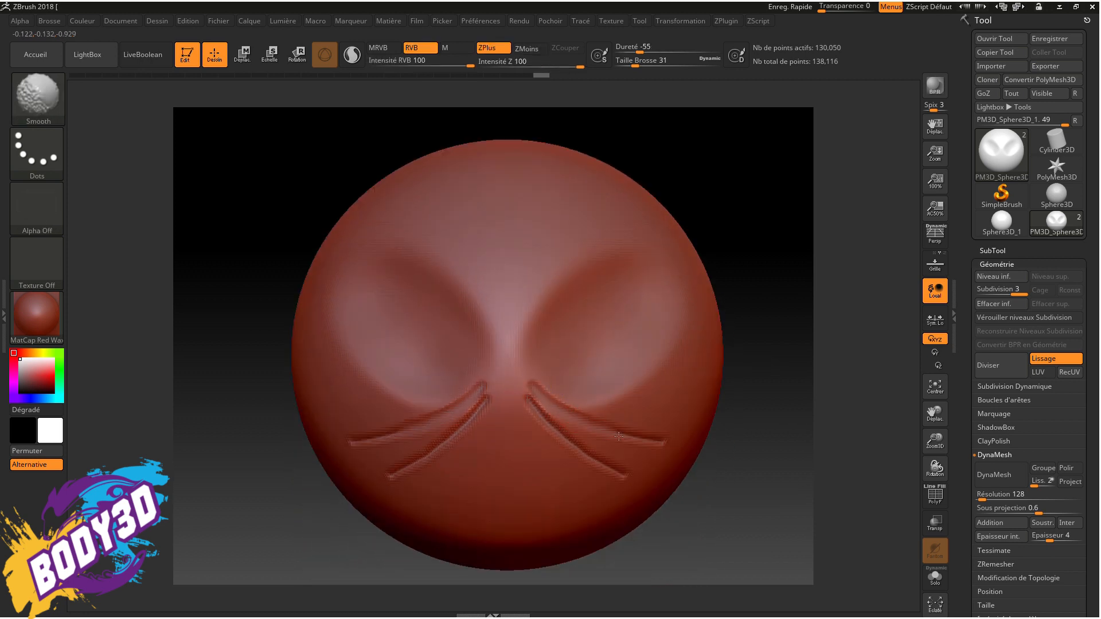
{"action": "left_click_drag", "start_coordinate": [533, 390], "coordinate": [582, 463], "text": "shift"}
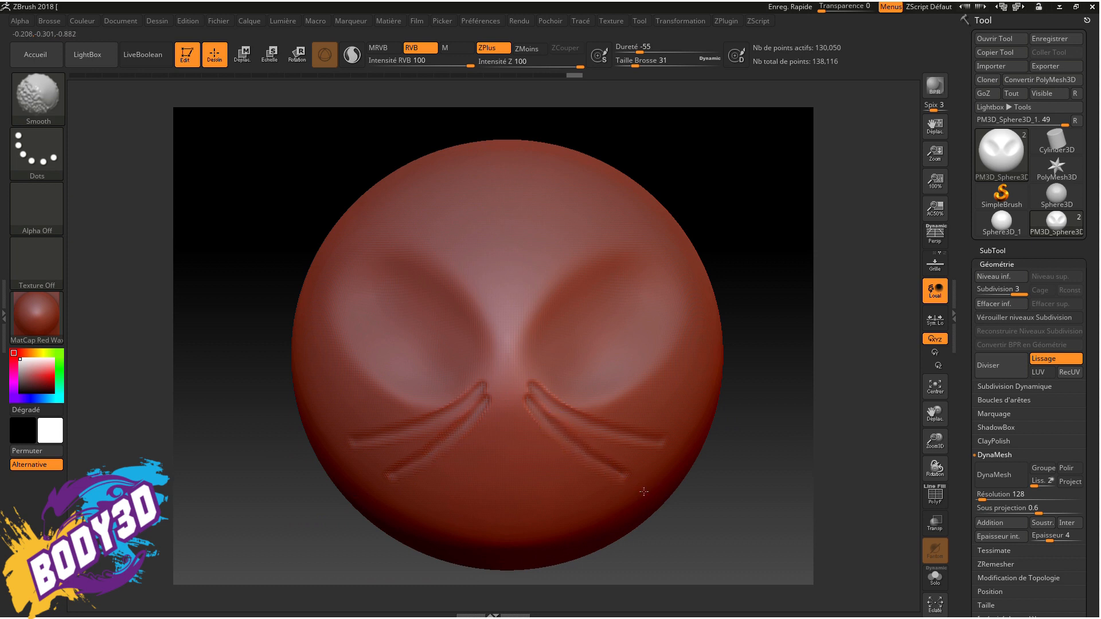
{"action": "left_click_drag", "start_coordinate": [644, 492], "coordinate": [625, 455], "text": "shift"}
{"action": "left_click_drag", "start_coordinate": [551, 363], "coordinate": [564, 351], "text": "shift"}
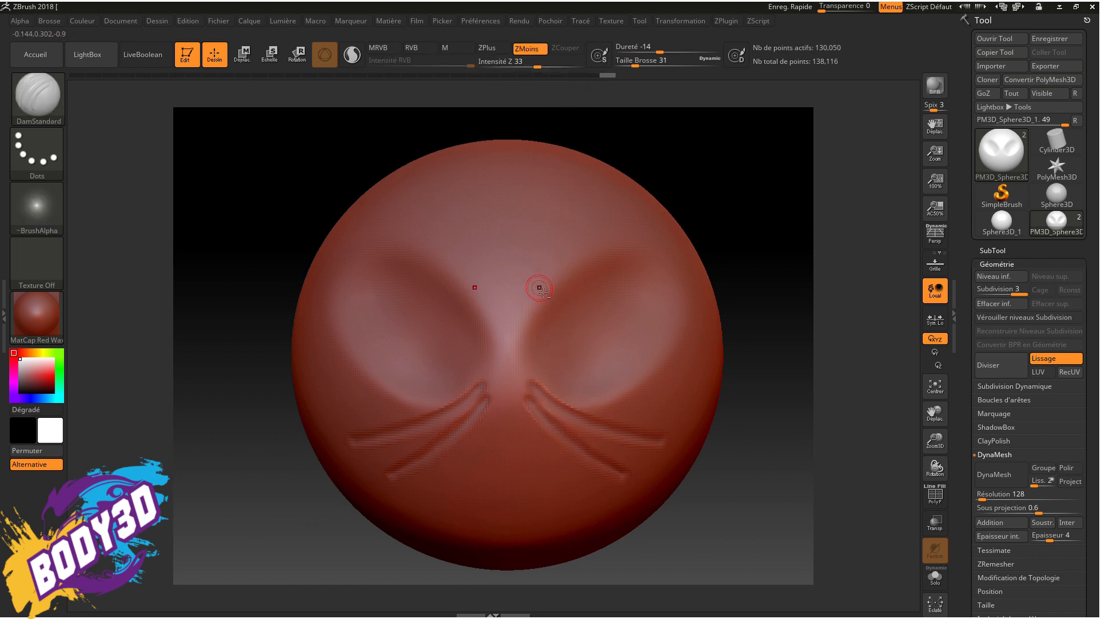
Set the DamStandard brush size to 101 and sculpt sharp mirrored brow ridges above the eye sockets
{"action": "key", "text": "s"}
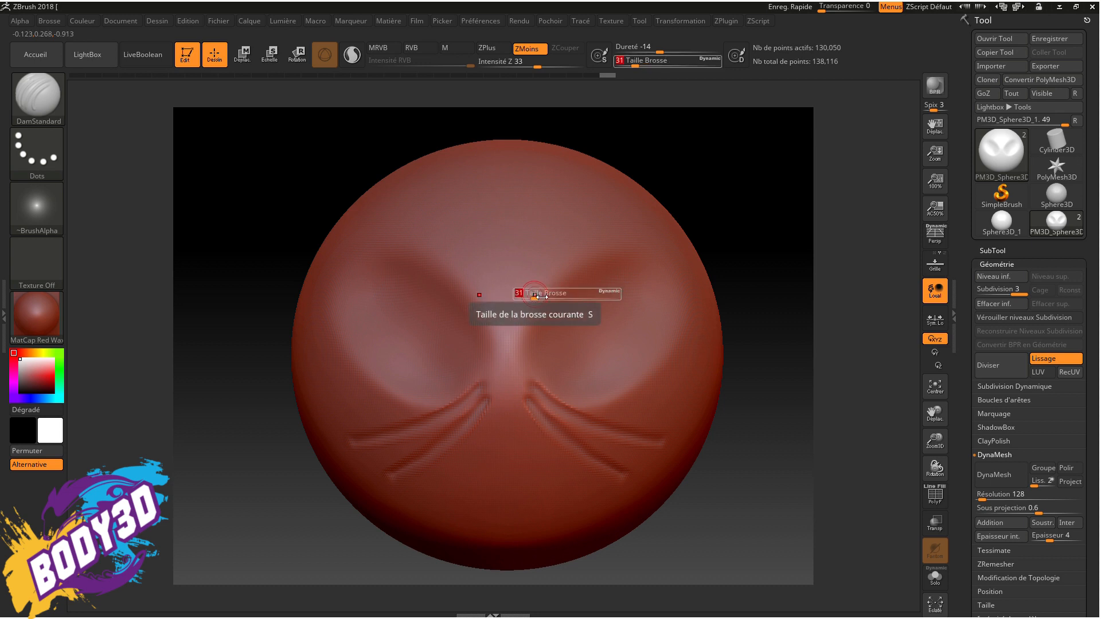
{"action": "left_click_drag", "start_coordinate": [535, 296], "coordinate": [596, 245]}
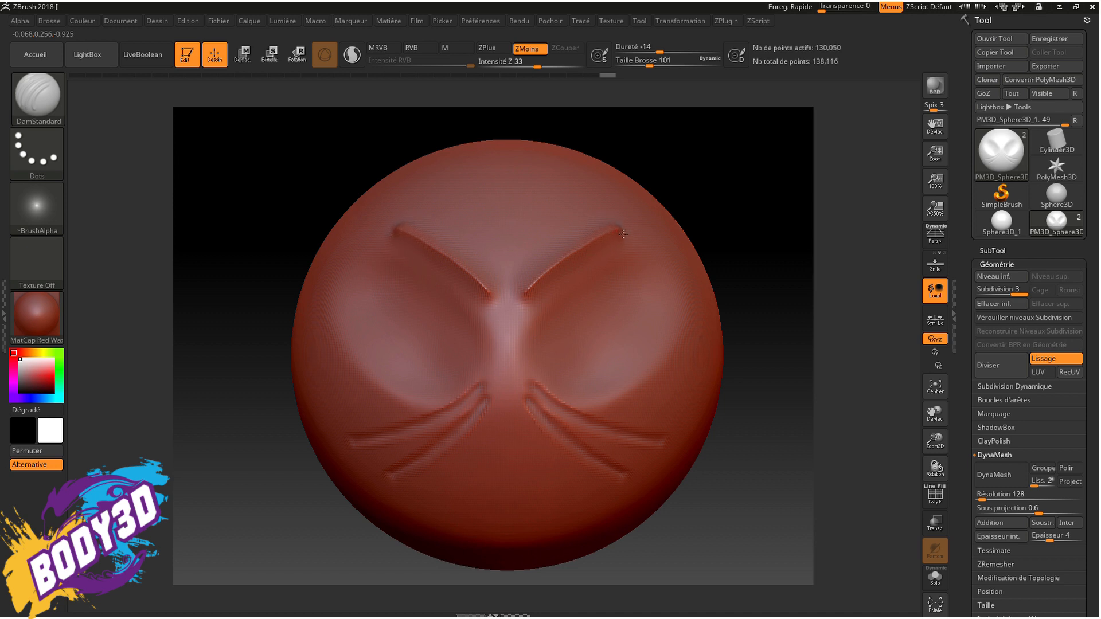
{"action": "mouse_move", "coordinate": [679, 216]}
{"action": "left_mouse_down"}
{"action": "mouse_move", "coordinate": [644, 248]}
{"action": "mouse_move", "coordinate": [656, 239]}
{"action": "mouse_move", "coordinate": [638, 277]}
{"action": "left_mouse_up"}
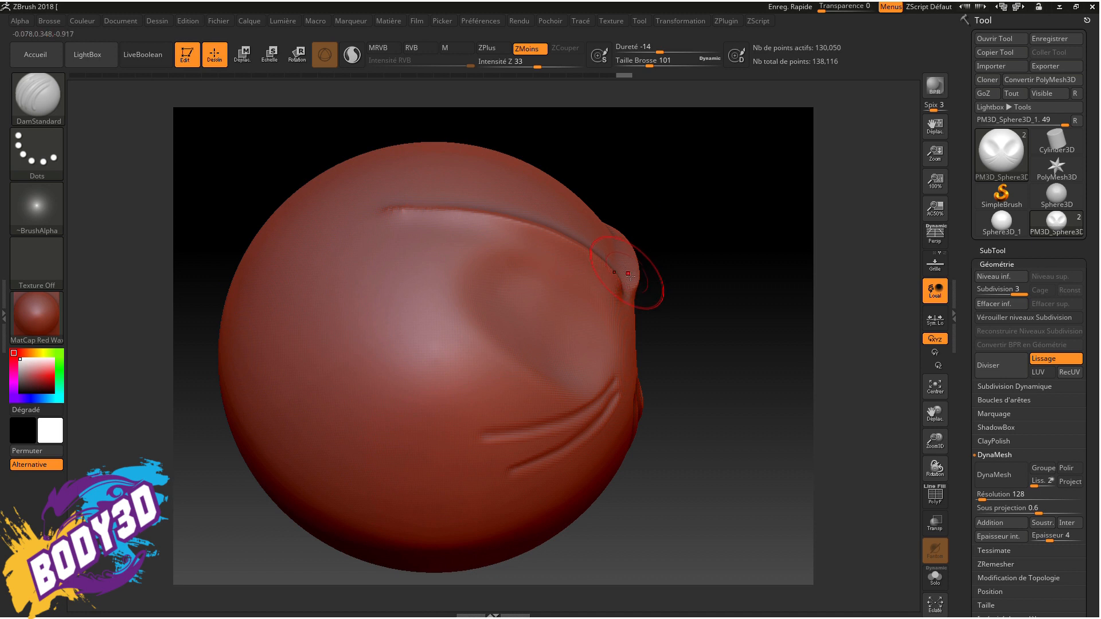
{"action": "left_click_drag", "start_coordinate": [678, 256], "coordinate": [605, 304]}
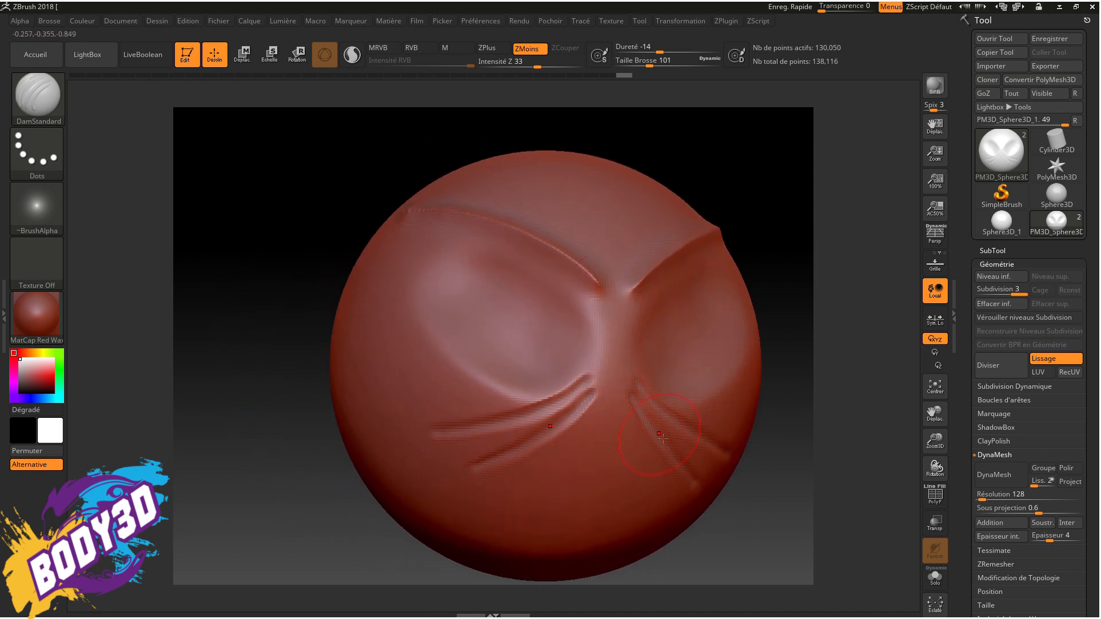
{"action": "right_click_drag", "start_coordinate": [652, 399], "coordinate": [584, 334], "text": "shift"}
{"action": "right_click_drag", "start_coordinate": [683, 281], "coordinate": [599, 319], "text": "alt"}
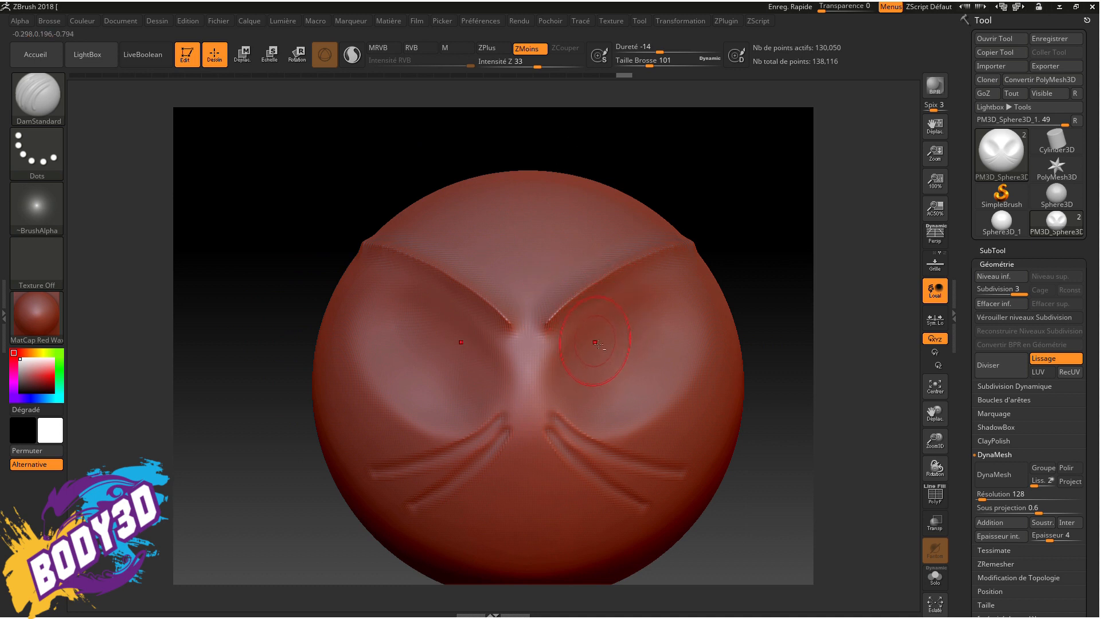
Carve mirrored creases along the underside of the brow ridges with the DamStandard brush
{"action": "left_click_drag", "start_coordinate": [567, 339], "coordinate": [698, 287]}
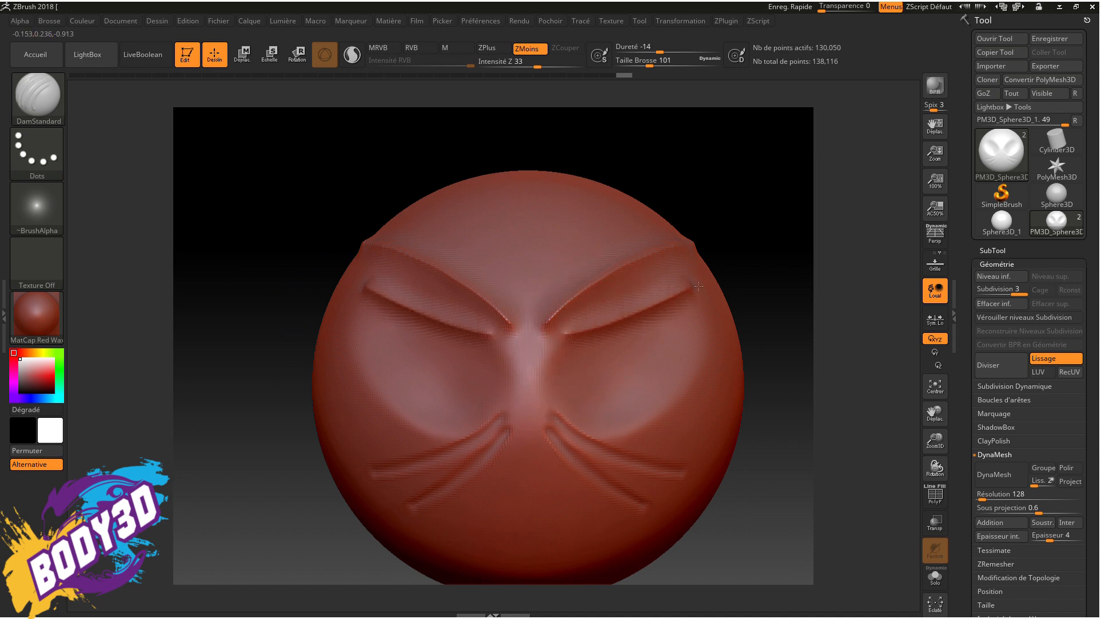
{"action": "left_click_drag", "start_coordinate": [581, 322], "coordinate": [713, 258]}
{"action": "mouse_move", "coordinate": [631, 271]}
{"action": "right_mouse_down"}
{"action": "mouse_move", "coordinate": [671, 275]}
{"action": "mouse_move", "coordinate": [640, 277]}
{"action": "right_mouse_up"}
Undo all the DamStandard brow and cheek strokes, leaving only the smoothed eye sockets
{"action": "key", "text": "ctrl+z"}
{"action": "key", "text": "ctrl+z"}
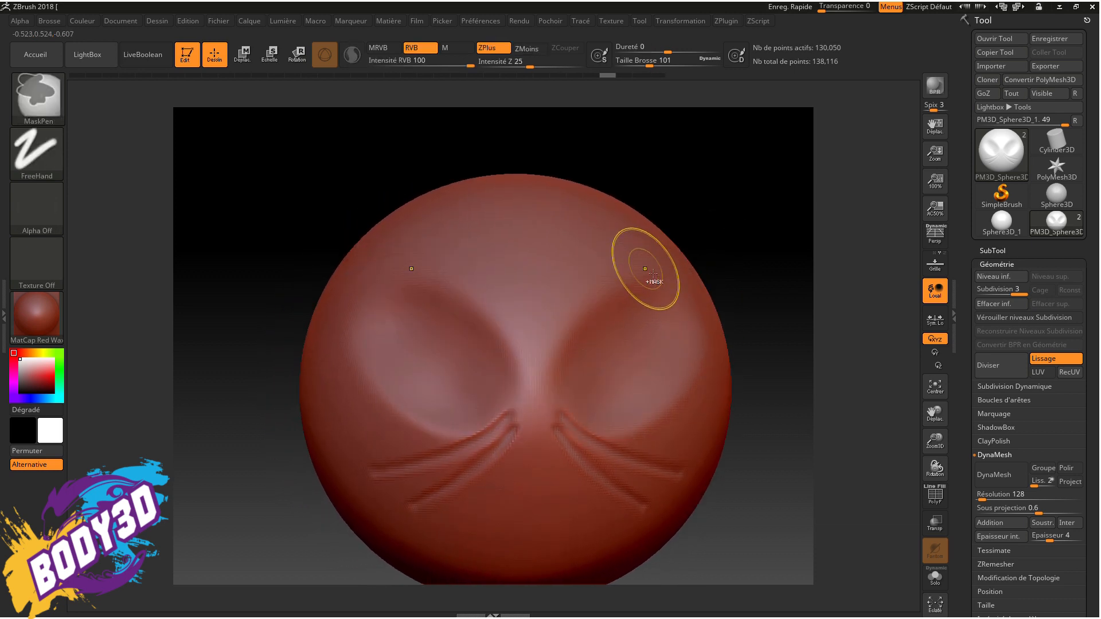
{"action": "key", "text": "ctrl+z"}
{"action": "key", "text": "ctrl+z"}
{"action": "key", "text": "ctrl+z"}
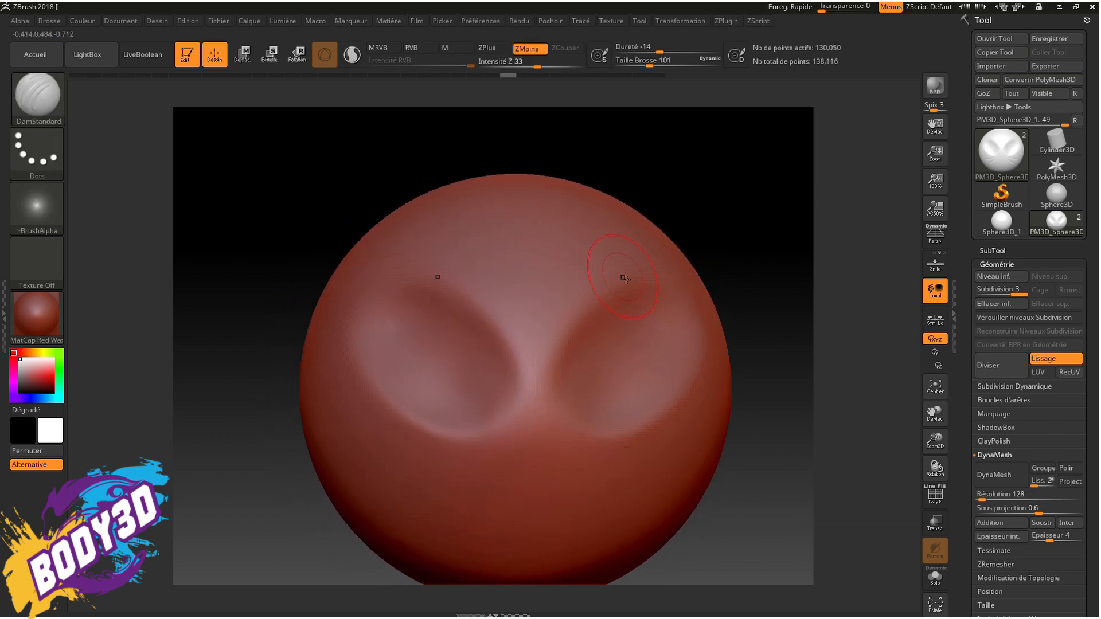
Switch to the Move brush and pull a protruding nose out of the face, working in profile view
{"action": "left_click", "coordinate": [54, 115]}
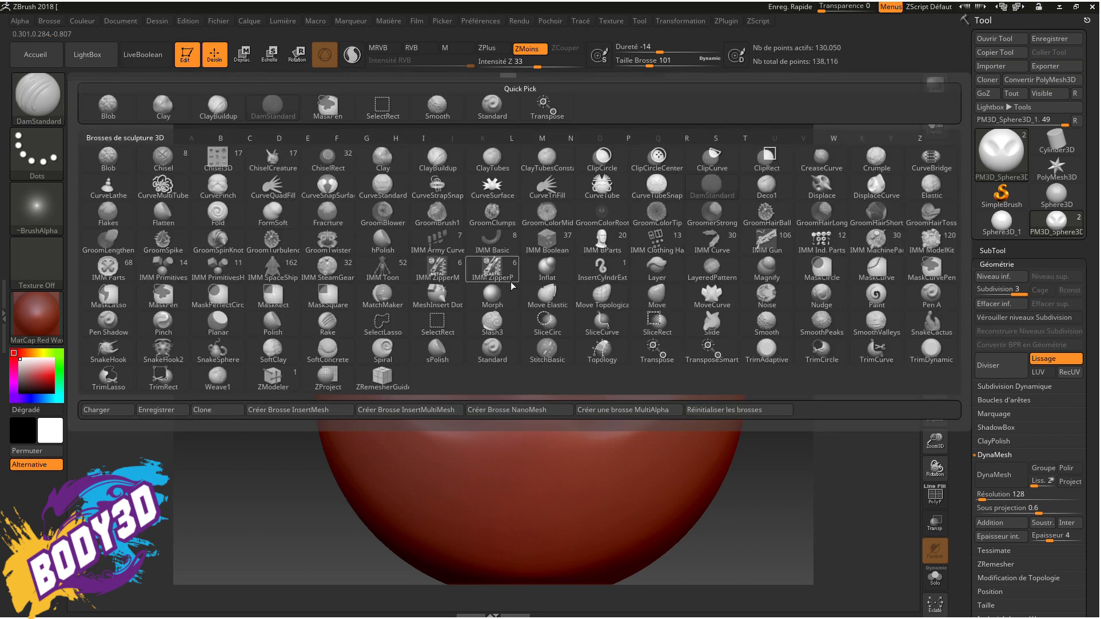
{"action": "left_click", "coordinate": [657, 297]}
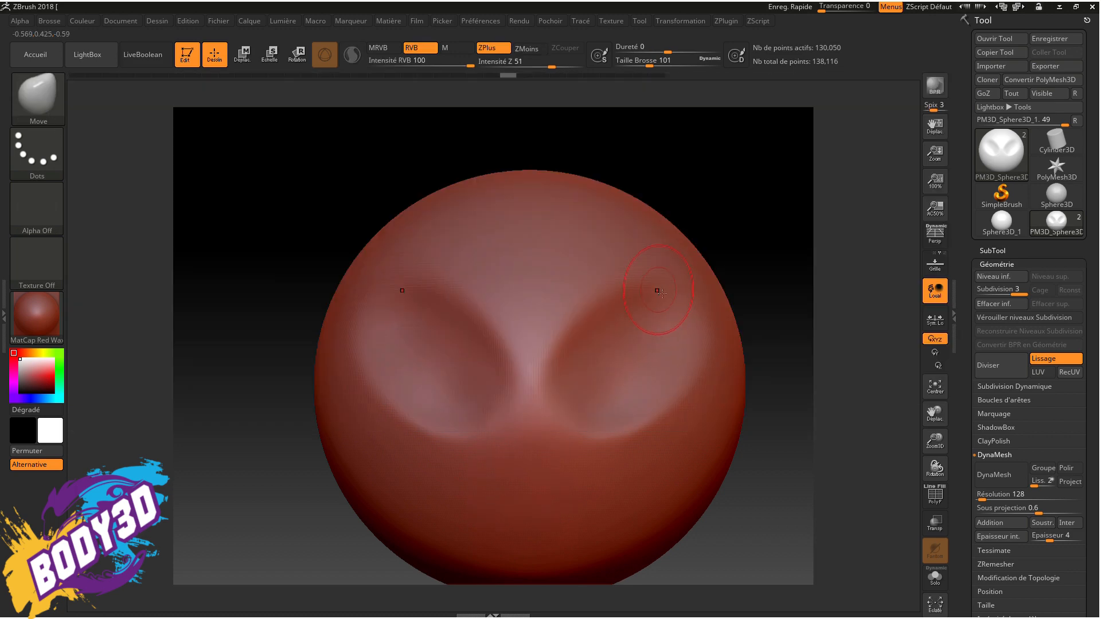
{"action": "mouse_move", "coordinate": [628, 328]}
{"action": "right_mouse_down", "text": "ctrl"}
{"action": "mouse_move", "coordinate": [657, 208]}
{"action": "mouse_move", "coordinate": [596, 344]}
{"action": "right_mouse_up", "text": "ctrl"}
{"action": "right_click_drag", "start_coordinate": [596, 344], "coordinate": [648, 374]}
{"action": "right_click", "coordinate": [649, 374], "text": "shift"}
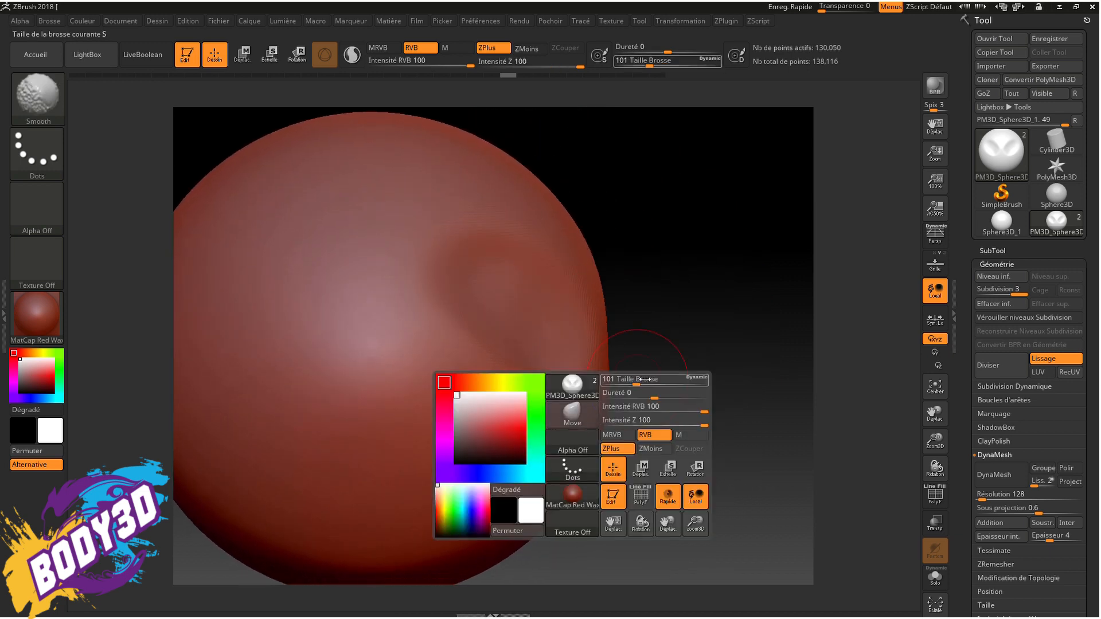
{"action": "right_click_drag", "start_coordinate": [661, 331], "coordinate": [659, 352], "text": "shift"}
{"action": "right_click_drag", "start_coordinate": [649, 310], "coordinate": [644, 263], "text": "alt"}
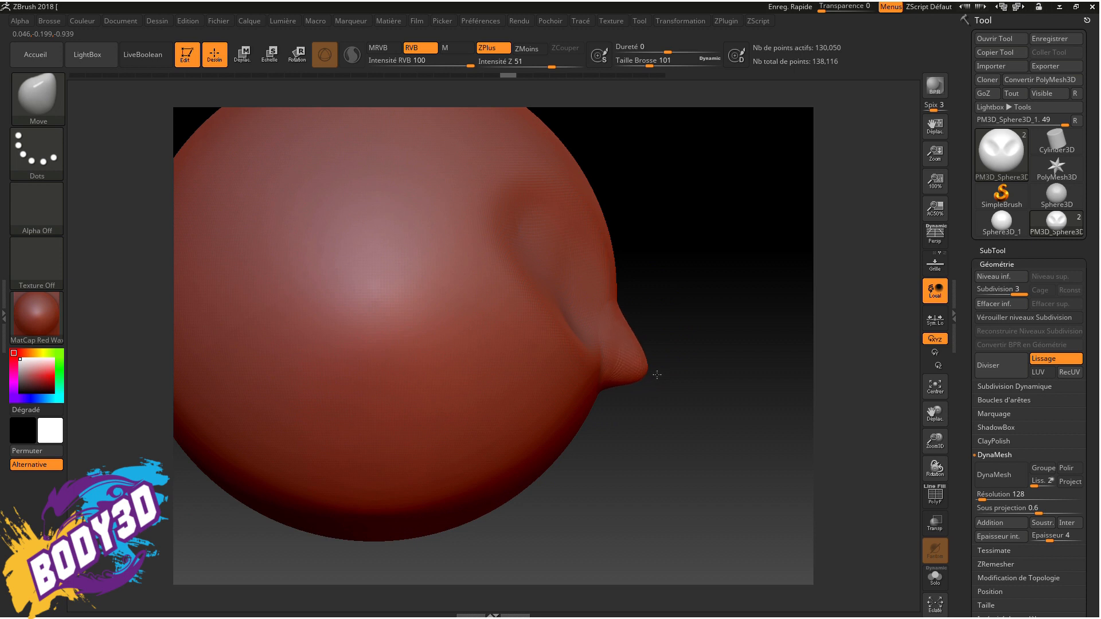
Soften the nose tip and the surface just below it with the Smooth brush
{"action": "mouse_move", "coordinate": [631, 401]}
{"action": "right_mouse_down"}
{"action": "mouse_move", "coordinate": [610, 386]}
{"action": "mouse_move", "coordinate": [609, 325]}
{"action": "mouse_move", "coordinate": [627, 316]}
{"action": "right_mouse_up"}
{"action": "left_click_drag", "start_coordinate": [677, 356], "coordinate": [660, 328], "text": "shift"}
{"action": "right_click_drag", "start_coordinate": [658, 328], "coordinate": [658, 356]}
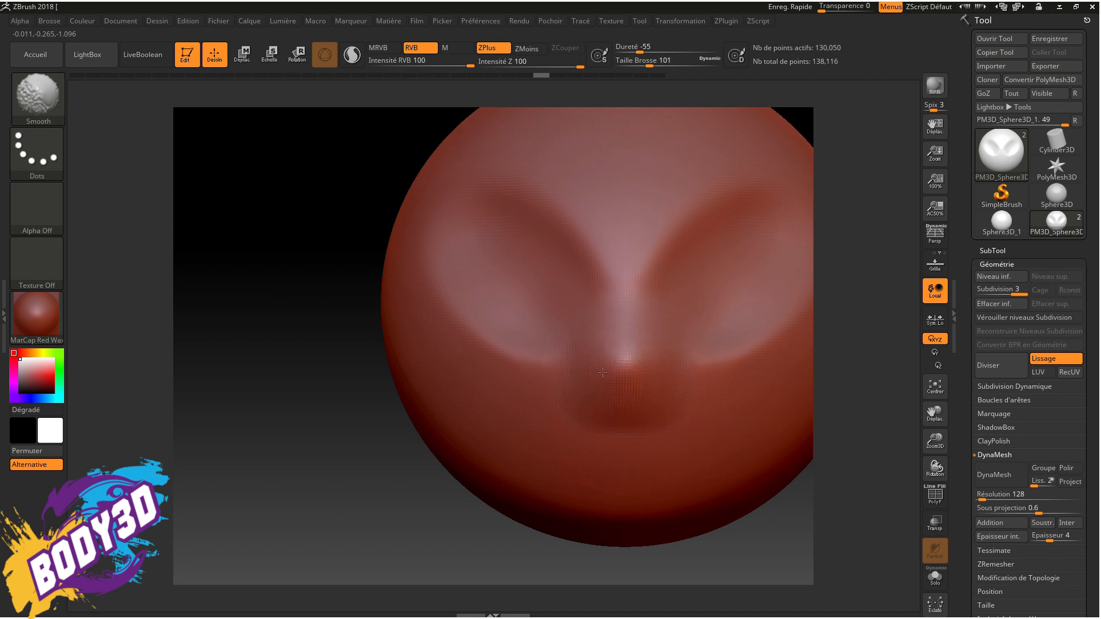
{"action": "mouse_move", "coordinate": [603, 373]}
{"action": "left_mouse_down", "text": "shift"}
{"action": "mouse_move", "coordinate": [592, 385]}
{"action": "mouse_move", "coordinate": [639, 373]}
{"action": "left_mouse_up", "text": "shift"}
Set the Move brush size to 943 and reshape the head, widening its sides and lowering the crown
{"action": "mouse_move", "coordinate": [656, 363]}
{"action": "right_mouse_down", "text": "ctrl"}
{"action": "mouse_move", "coordinate": [669, 309]}
{"action": "mouse_move", "coordinate": [627, 317]}
{"action": "mouse_move", "coordinate": [660, 280]}
{"action": "mouse_move", "coordinate": [651, 364]}
{"action": "mouse_move", "coordinate": [648, 326]}
{"action": "right_mouse_up", "text": "ctrl"}
{"action": "right_click_drag", "start_coordinate": [635, 391], "coordinate": [724, 229], "text": "ctrl"}
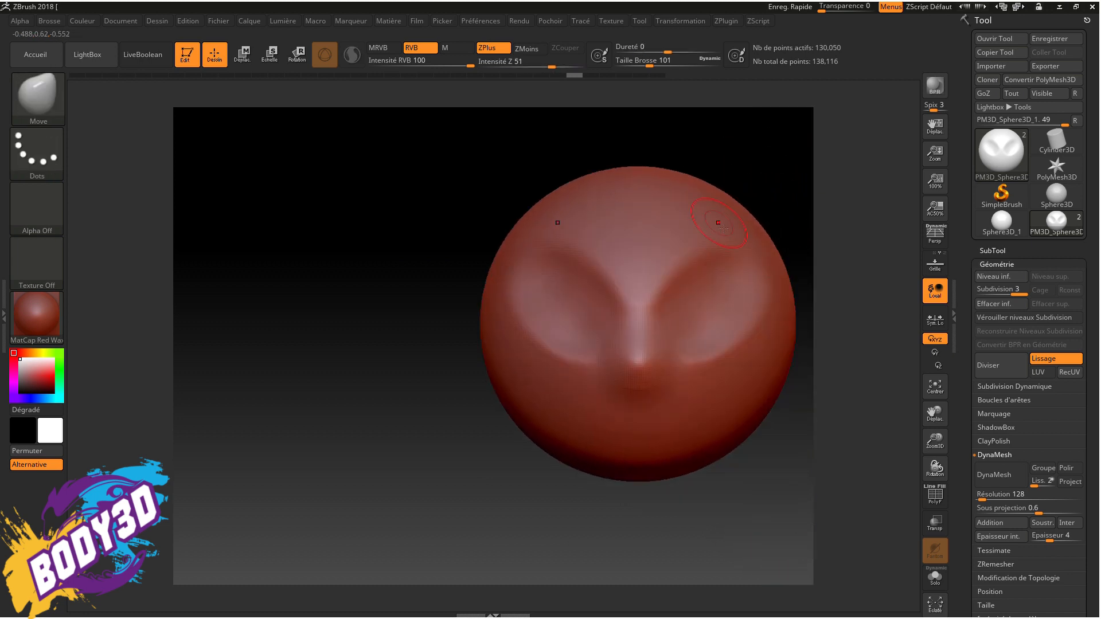
{"action": "mouse_move", "coordinate": [714, 278]}
{"action": "right_mouse_down", "text": "ctrl"}
{"action": "mouse_move", "coordinate": [715, 224]}
{"action": "mouse_move", "coordinate": [651, 261]}
{"action": "right_mouse_up", "text": "ctrl"}
{"action": "key", "text": "s"}
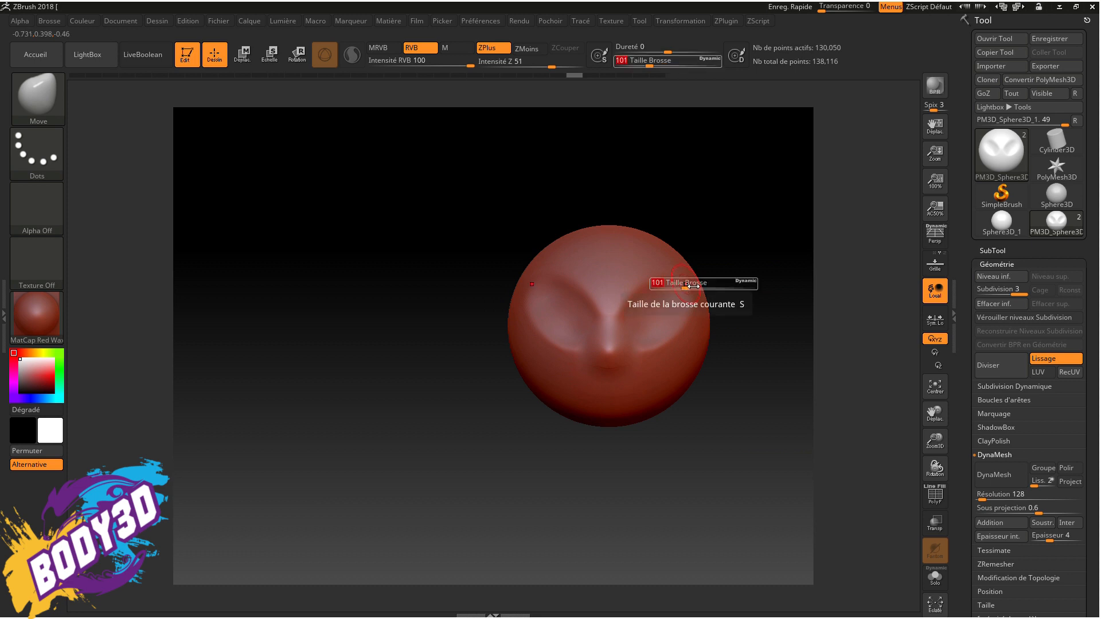
{"action": "left_click_drag", "start_coordinate": [681, 290], "coordinate": [757, 278]}
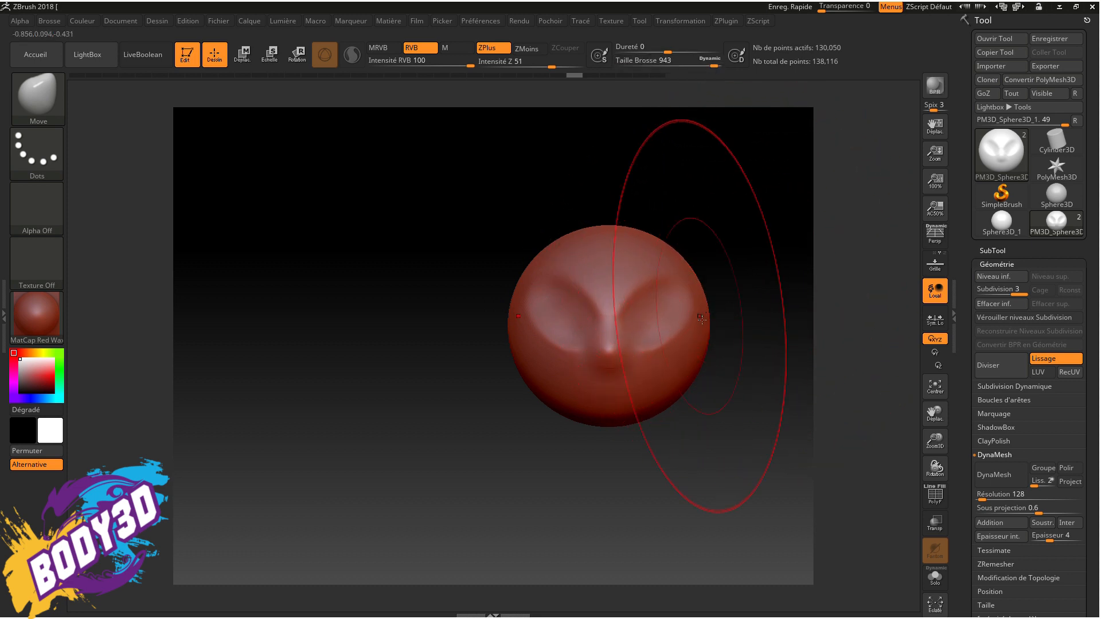
{"action": "mouse_move", "coordinate": [698, 315]}
{"action": "left_mouse_down"}
{"action": "mouse_move", "coordinate": [725, 256]}
{"action": "mouse_move", "coordinate": [721, 334]}
{"action": "left_mouse_up"}
{"action": "right_click_drag", "start_coordinate": [720, 333], "coordinate": [654, 343]}
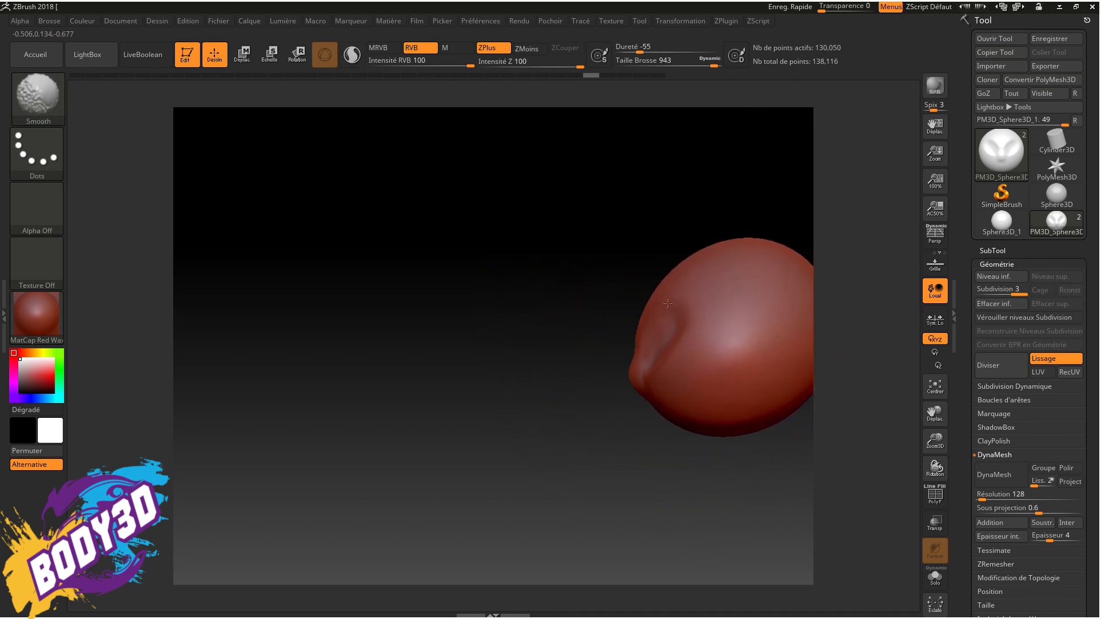
{"action": "left_click_drag", "start_coordinate": [714, 253], "coordinate": [714, 269]}
Push the sides of the head inward with the large Move brush to refine its overall proportions
{"action": "right_click_drag", "start_coordinate": [579, 312], "coordinate": [634, 311]}
{"action": "right_click", "coordinate": [634, 311], "text": "shift"}
{"action": "right_click_drag", "start_coordinate": [784, 221], "coordinate": [774, 258], "text": "ctrl"}
{"action": "right_click_drag", "start_coordinate": [715, 333], "coordinate": [603, 316], "text": "alt"}
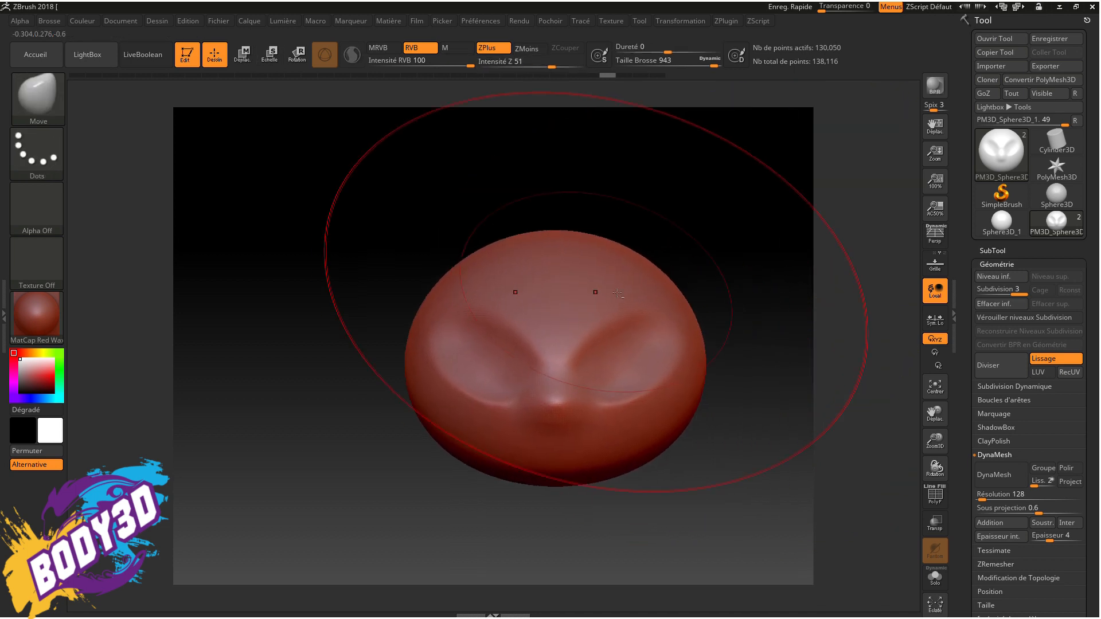
{"action": "left_click_drag", "start_coordinate": [698, 351], "coordinate": [667, 355]}
{"action": "right_click_drag", "start_coordinate": [645, 329], "coordinate": [631, 366], "text": "ctrl"}
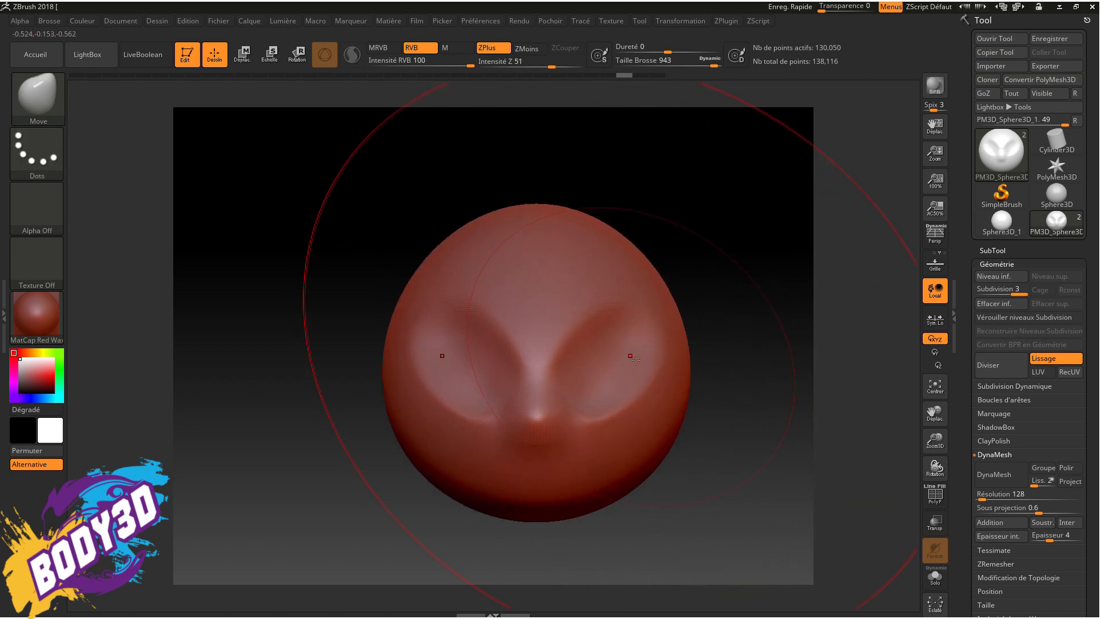
Set the Move brush size to 112 and pull two mirrored pointed ears out of the top of the head
{"action": "key", "text": "s"}
{"action": "left_click_drag", "start_coordinate": [631, 358], "coordinate": [580, 359]}
{"action": "mouse_move", "coordinate": [623, 248]}
{"action": "left_mouse_down"}
{"action": "mouse_move", "coordinate": [668, 164]}
{"action": "mouse_move", "coordinate": [650, 106]}
{"action": "left_mouse_up"}
{"action": "mouse_move", "coordinate": [686, 246]}
{"action": "left_mouse_down"}
{"action": "mouse_move", "coordinate": [666, 317]}
{"action": "mouse_move", "coordinate": [693, 290]}
{"action": "mouse_move", "coordinate": [681, 286]}
{"action": "left_mouse_up"}
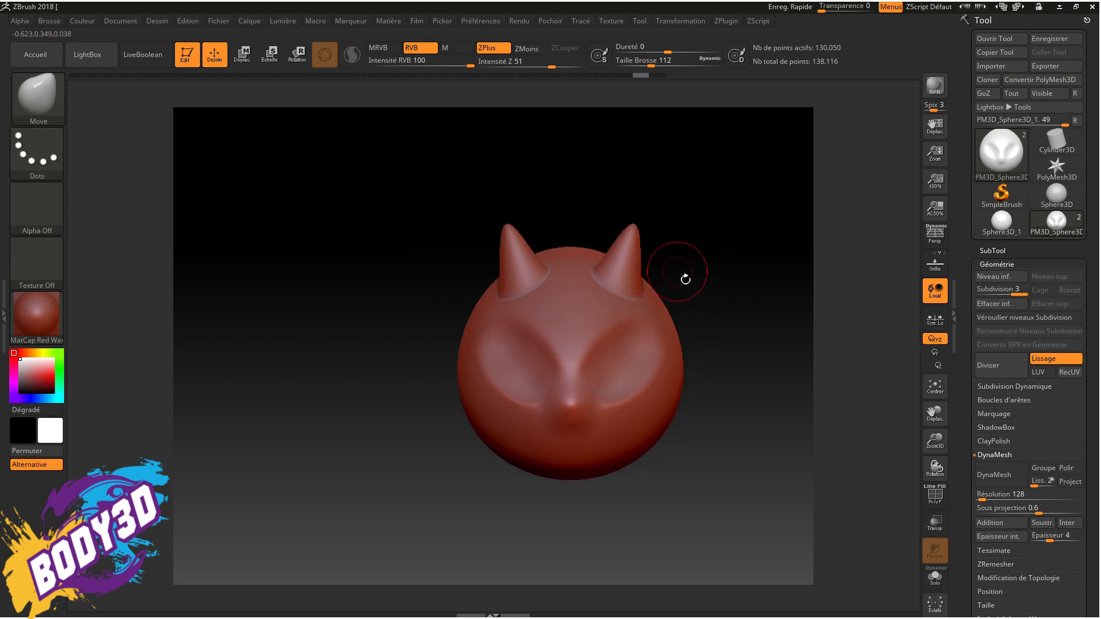
Switch to the Flatten brush and flatten the mirrored brow planes above the eye sockets and nose bridge
{"action": "left_click", "coordinate": [51, 118]}
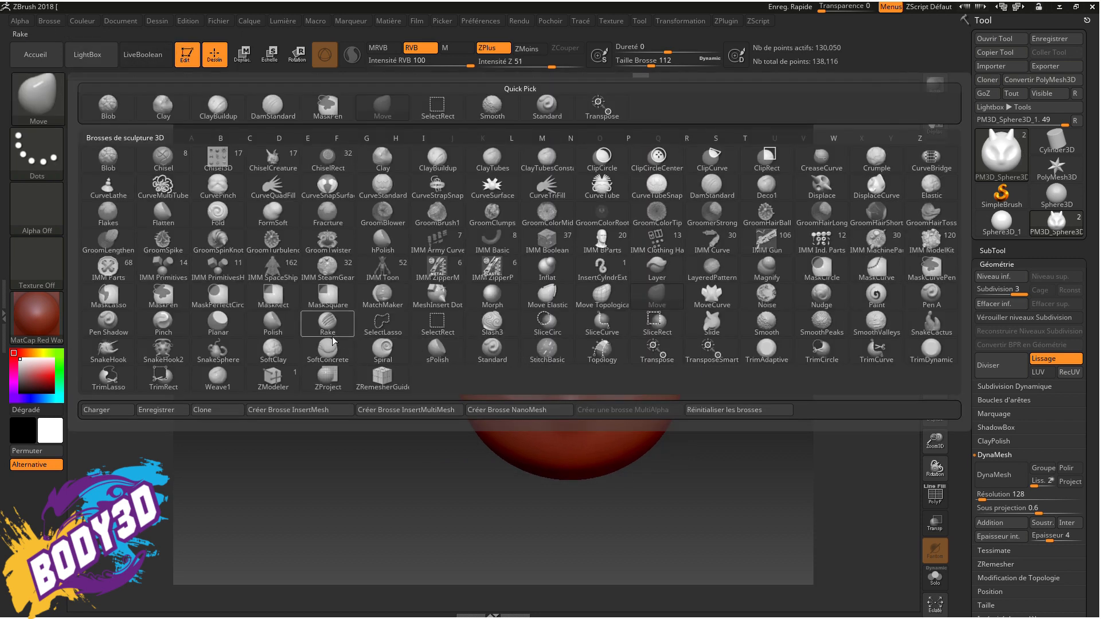
{"action": "left_click", "coordinate": [163, 213]}
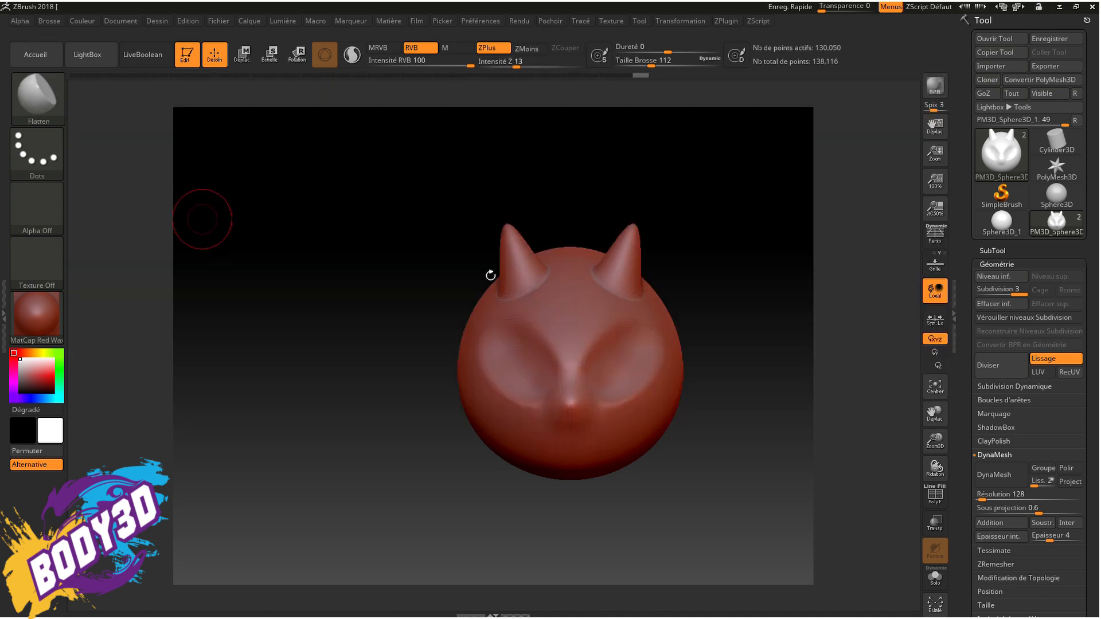
{"action": "right_click_drag", "start_coordinate": [567, 325], "coordinate": [571, 385]}
{"action": "right_click_drag", "start_coordinate": [570, 330], "coordinate": [575, 502], "text": "ctrl"}
{"action": "right_click_drag", "start_coordinate": [570, 440], "coordinate": [581, 493]}
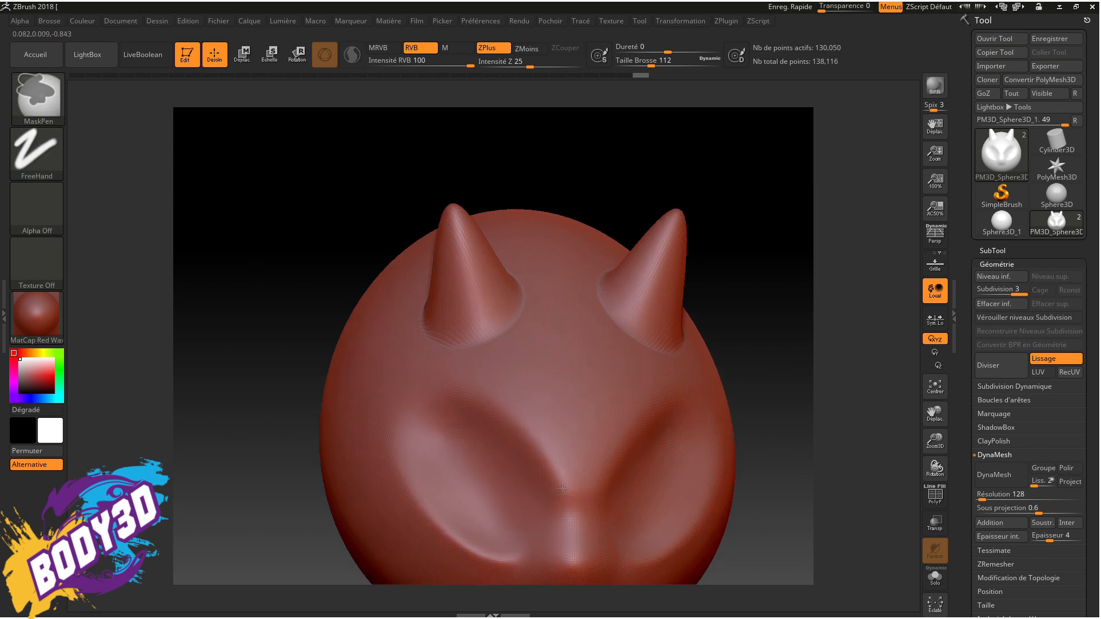
{"action": "right_click_drag", "start_coordinate": [568, 418], "coordinate": [561, 488], "text": "ctrl"}
{"action": "mouse_move", "coordinate": [555, 394]}
{"action": "right_mouse_down"}
{"action": "mouse_move", "coordinate": [553, 367]}
{"action": "mouse_move", "coordinate": [520, 333]}
{"action": "right_mouse_up"}
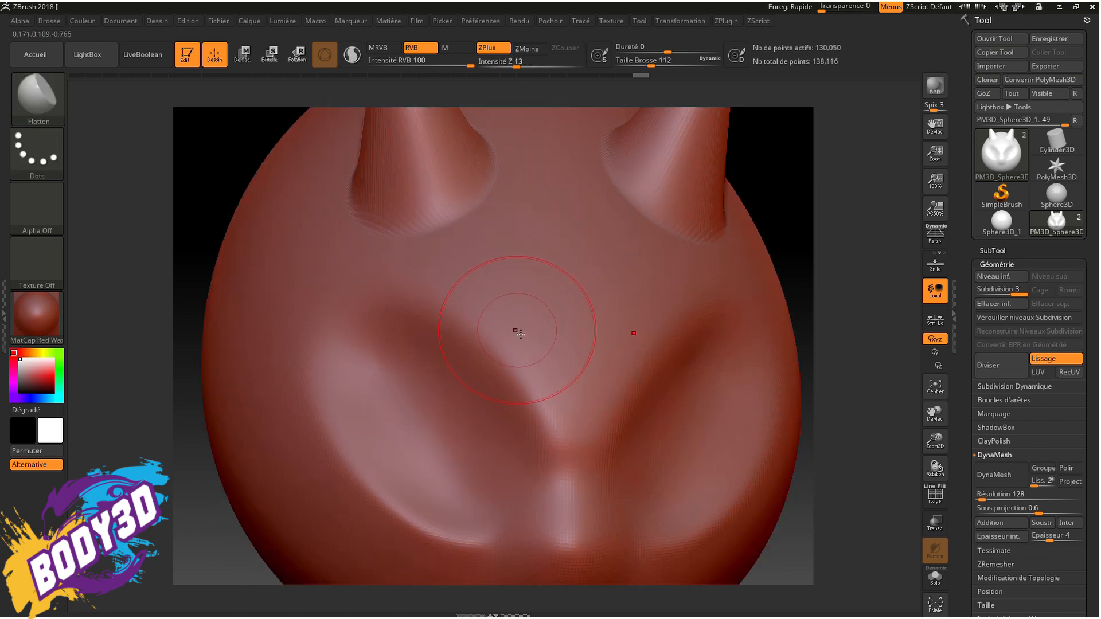
{"action": "left_click_drag", "start_coordinate": [520, 334], "coordinate": [574, 436]}
{"action": "mouse_move", "coordinate": [542, 390]}
{"action": "left_mouse_down"}
{"action": "mouse_move", "coordinate": [519, 359]}
{"action": "mouse_move", "coordinate": [578, 431]}
{"action": "mouse_move", "coordinate": [482, 309]}
{"action": "left_mouse_up"}
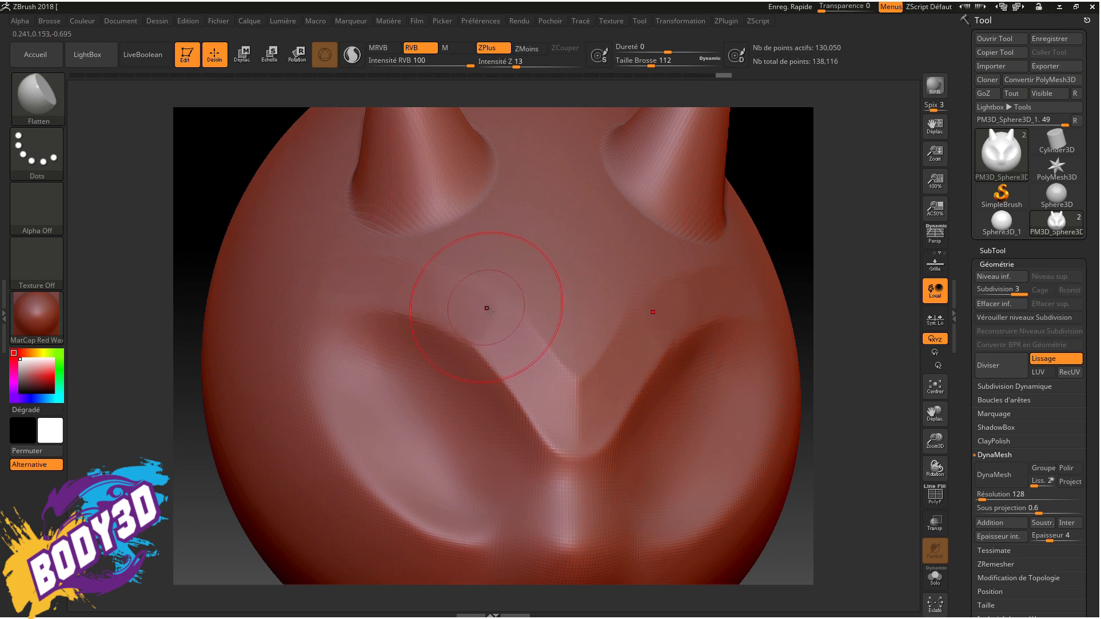
{"action": "left_click_drag", "start_coordinate": [324, 285], "coordinate": [317, 287]}
Flatten the forehead between the brows and ears into planes and soften their edges with the Smooth brush
{"action": "right_click_drag", "start_coordinate": [553, 339], "coordinate": [525, 396]}
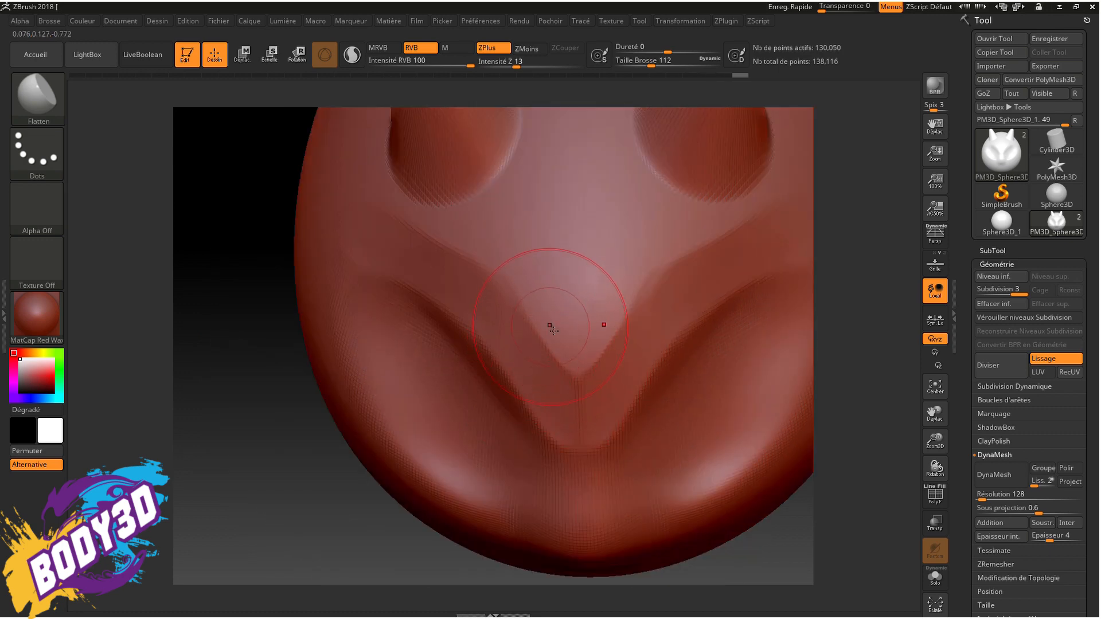
{"action": "mouse_move", "coordinate": [542, 292]}
{"action": "right_mouse_down"}
{"action": "mouse_move", "coordinate": [556, 308]}
{"action": "mouse_move", "coordinate": [539, 297]}
{"action": "right_mouse_up"}
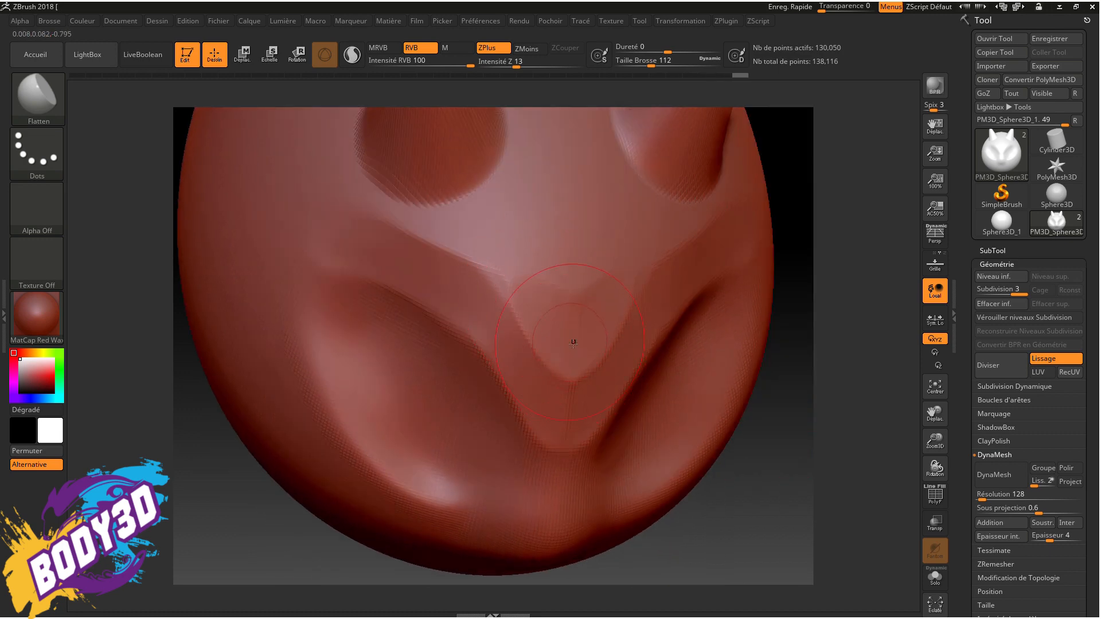
{"action": "mouse_move", "coordinate": [559, 299]}
{"action": "left_mouse_down"}
{"action": "mouse_move", "coordinate": [453, 240]}
{"action": "mouse_move", "coordinate": [533, 275]}
{"action": "left_mouse_up"}
{"action": "right_click_drag", "start_coordinate": [551, 269], "coordinate": [608, 258]}
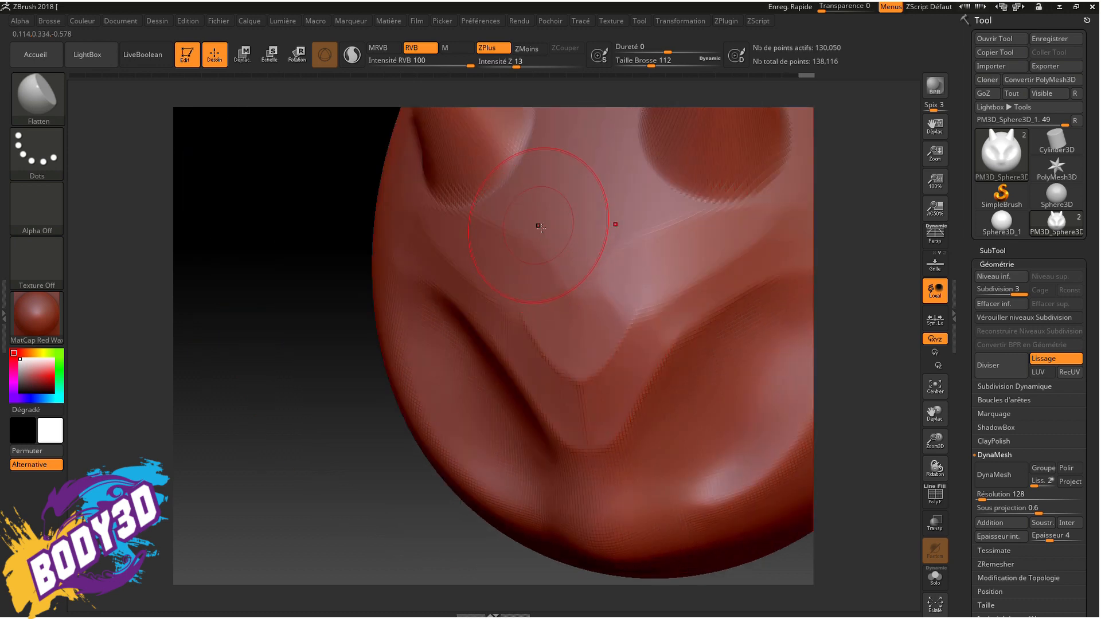
{"action": "left_click_drag", "start_coordinate": [616, 215], "coordinate": [555, 168]}
{"action": "right_click_drag", "start_coordinate": [555, 169], "coordinate": [574, 186]}
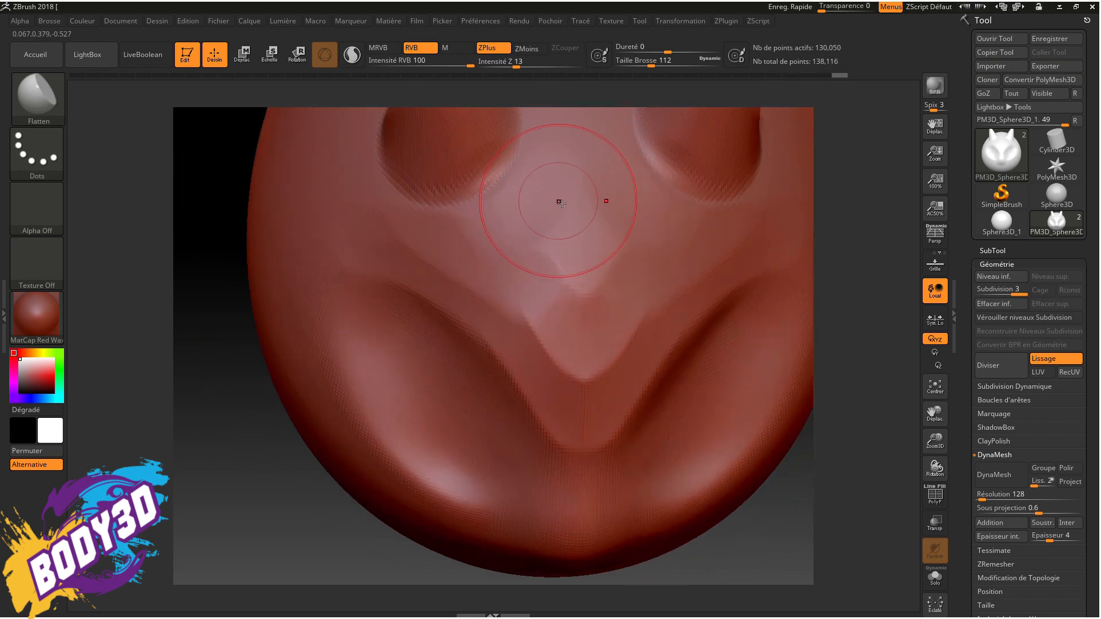
{"action": "left_click_drag", "start_coordinate": [560, 202], "coordinate": [563, 215]}
{"action": "mouse_move", "coordinate": [615, 322]}
{"action": "right_mouse_down"}
{"action": "mouse_move", "coordinate": [597, 229]}
{"action": "mouse_move", "coordinate": [607, 190]}
{"action": "right_mouse_up"}
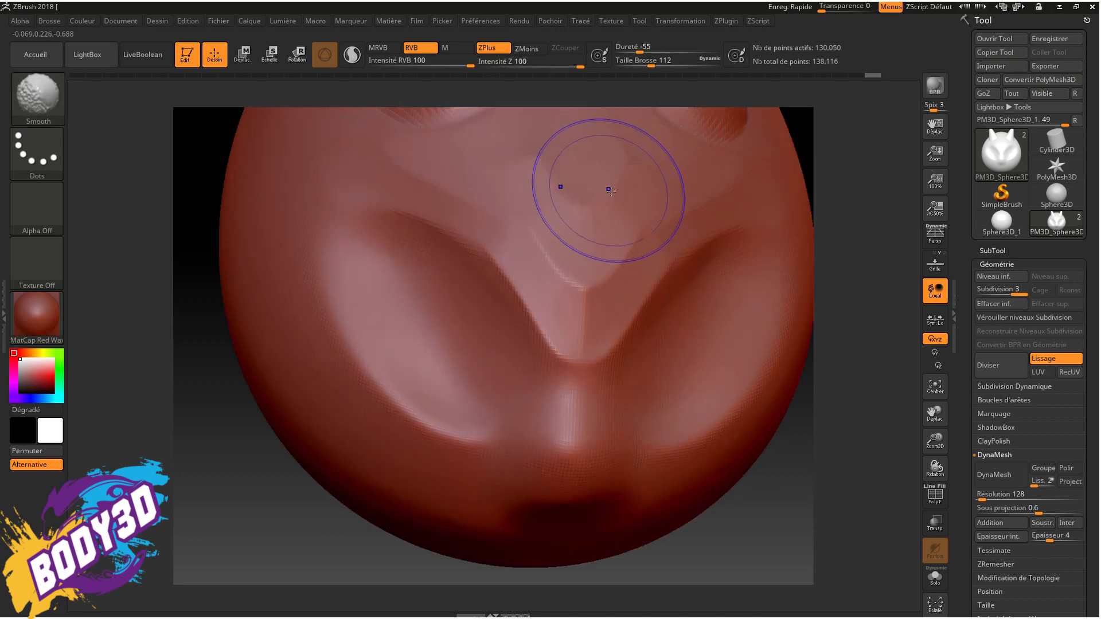
{"action": "left_click_drag", "start_coordinate": [418, 169], "coordinate": [442, 187], "text": "shift"}
Flatten the mirrored cheeks below the eye sockets with the Flatten brush and lightly smooth them
{"action": "mouse_move", "coordinate": [619, 311]}
{"action": "right_mouse_down", "text": "ctrl"}
{"action": "mouse_move", "coordinate": [620, 259]}
{"action": "mouse_move", "coordinate": [588, 401]}
{"action": "mouse_move", "coordinate": [561, 315]}
{"action": "mouse_move", "coordinate": [494, 275]}
{"action": "right_mouse_up", "text": "ctrl"}
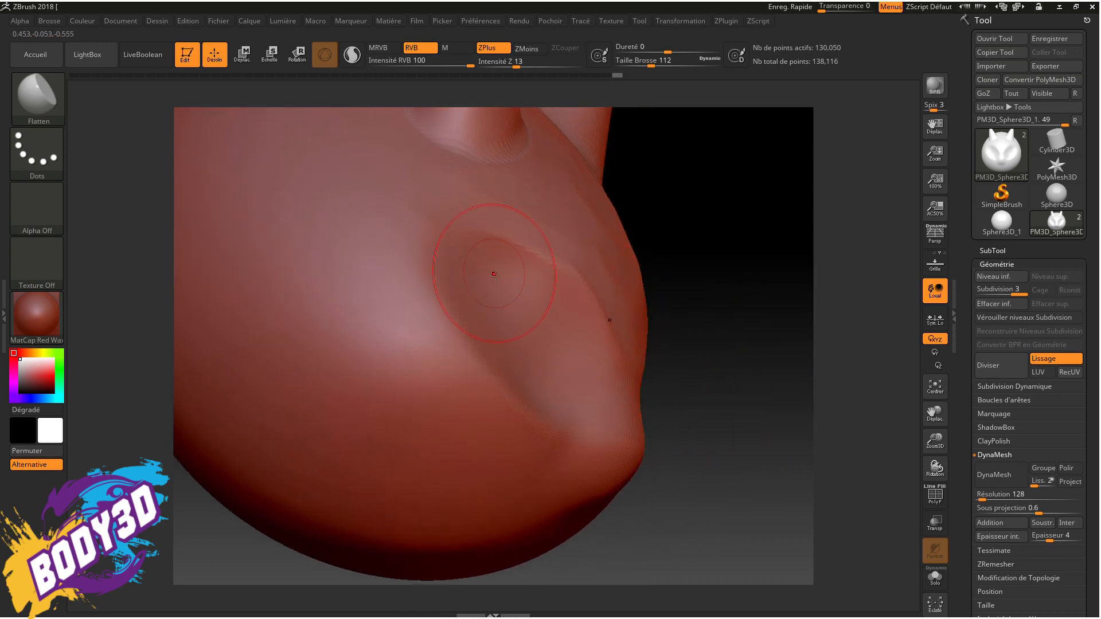
{"action": "left_click_drag", "start_coordinate": [414, 343], "coordinate": [496, 462]}
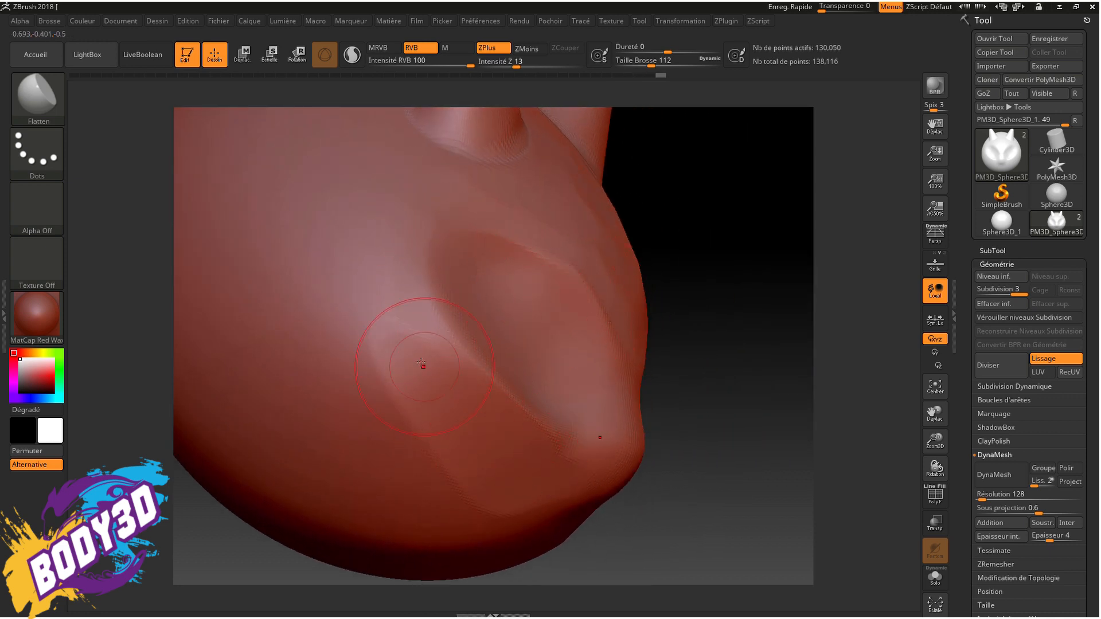
{"action": "left_click_drag", "start_coordinate": [550, 510], "coordinate": [511, 394], "text": "shift"}
Flatten the muzzle under the nose and the chin area with the Flatten brush
{"action": "right_click_drag", "start_coordinate": [511, 394], "coordinate": [519, 240], "text": "ctrl"}
{"action": "mouse_move", "coordinate": [677, 258]}
{"action": "right_mouse_down"}
{"action": "mouse_move", "coordinate": [585, 265]}
{"action": "mouse_move", "coordinate": [587, 449]}
{"action": "mouse_move", "coordinate": [605, 259]}
{"action": "right_mouse_up"}
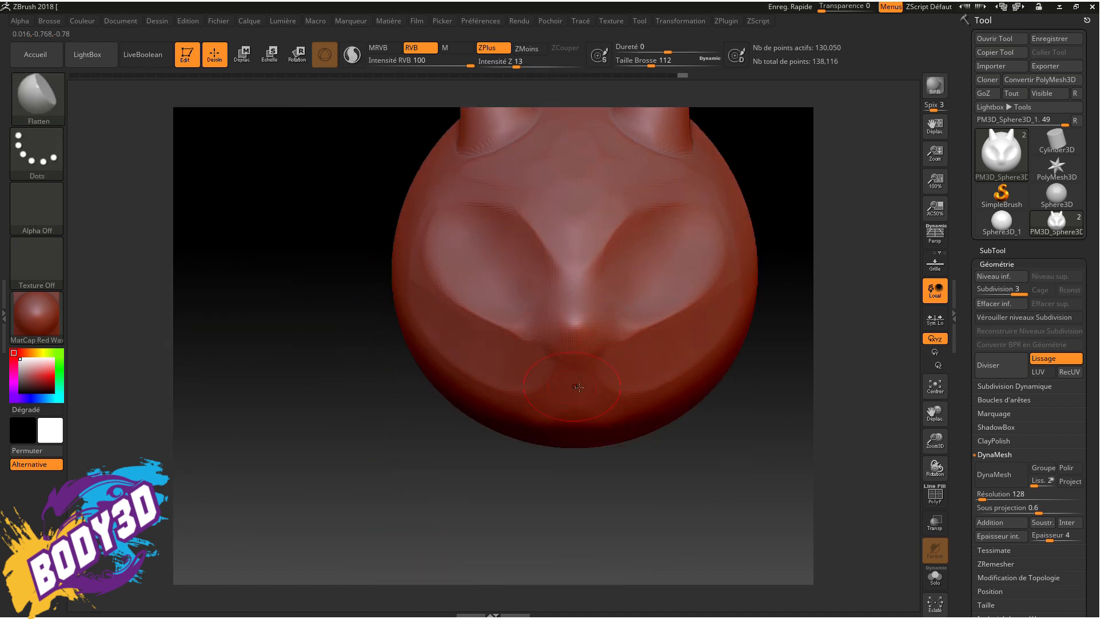
{"action": "left_click_drag", "start_coordinate": [557, 399], "coordinate": [580, 378]}
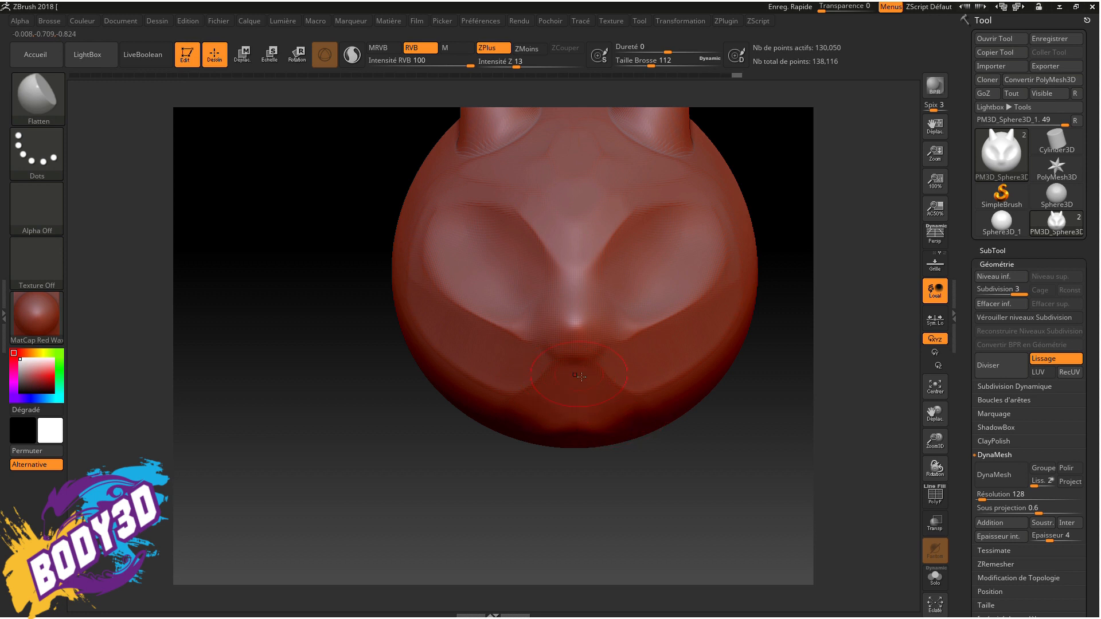
{"action": "left_click_drag", "start_coordinate": [622, 423], "coordinate": [612, 414]}
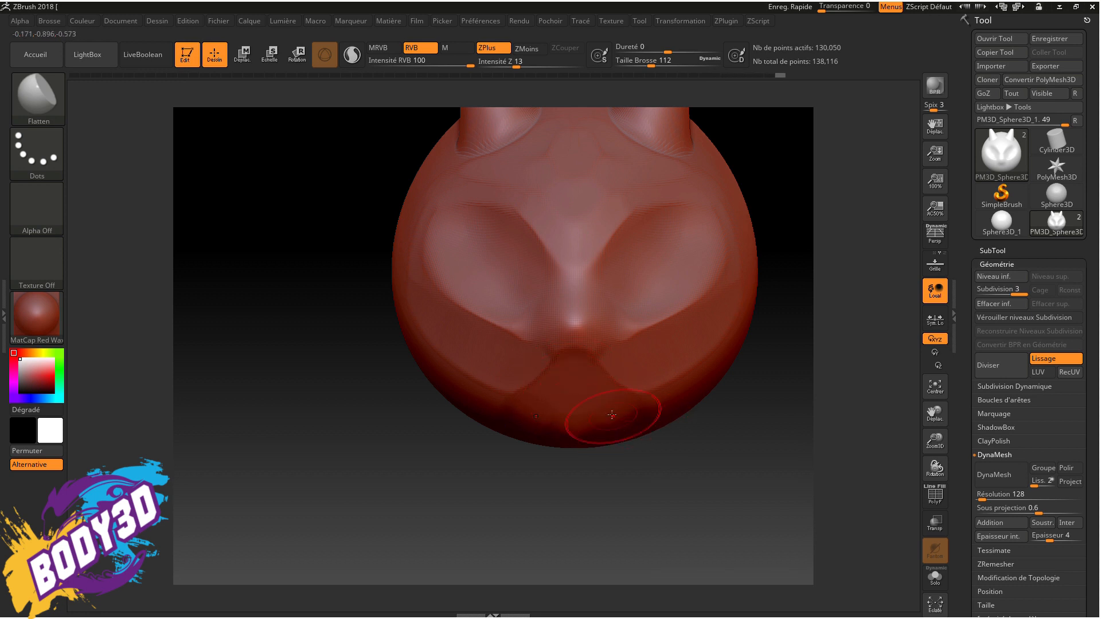
Flatten the inside of the mirrored eye sockets with the Flatten brush
{"action": "mouse_move", "coordinate": [602, 345]}
{"action": "right_mouse_down", "text": "ctrl"}
{"action": "mouse_move", "coordinate": [622, 285]}
{"action": "mouse_move", "coordinate": [591, 347]}
{"action": "right_mouse_up", "text": "ctrl"}
{"action": "mouse_move", "coordinate": [603, 332]}
{"action": "left_mouse_down"}
{"action": "mouse_move", "coordinate": [623, 310]}
{"action": "mouse_move", "coordinate": [583, 348]}
{"action": "left_mouse_up"}
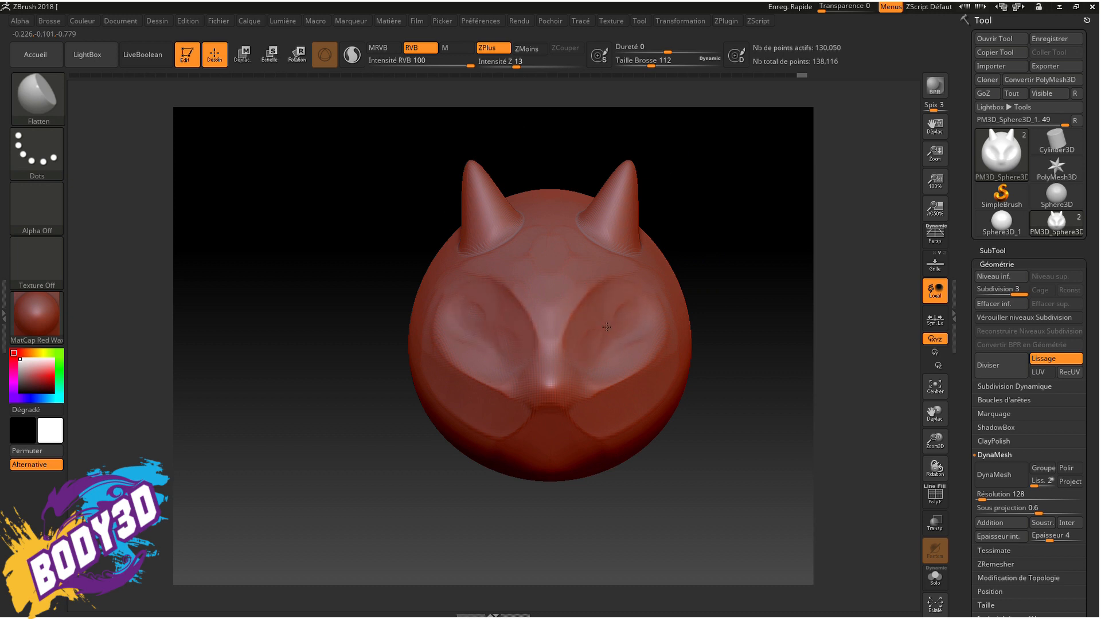
{"action": "right_click_drag", "start_coordinate": [635, 319], "coordinate": [584, 314]}
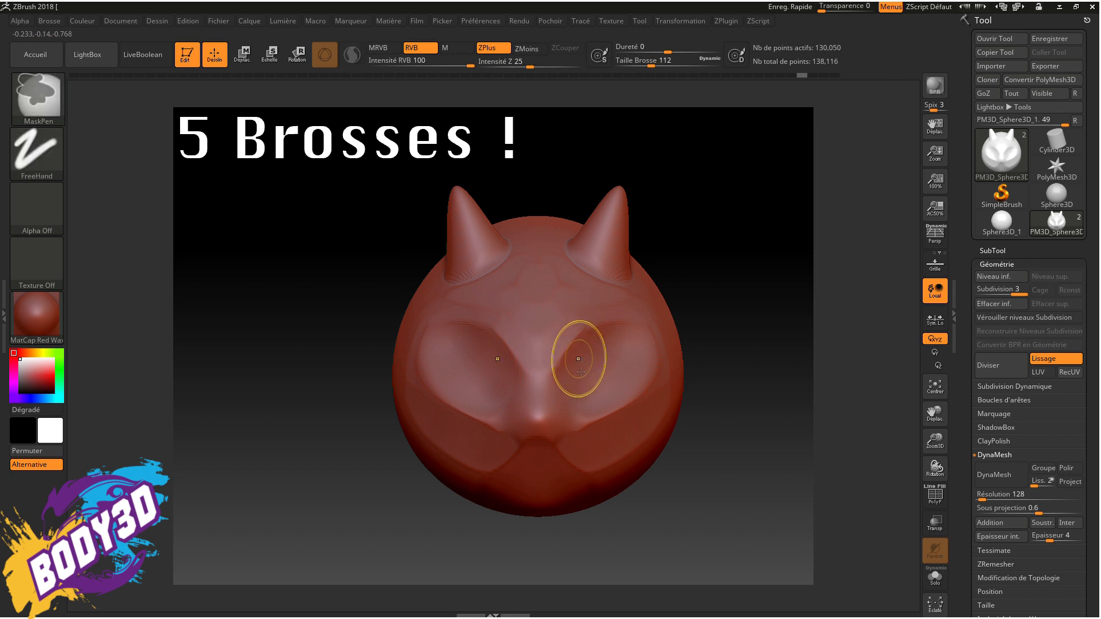
{"action": "mouse_move", "coordinate": [573, 356]}
{"action": "right_mouse_down", "text": "ctrl"}
{"action": "mouse_move", "coordinate": [524, 355]}
{"action": "mouse_move", "coordinate": [550, 353]}
{"action": "mouse_move", "coordinate": [556, 328]}
{"action": "mouse_move", "coordinate": [565, 337]}
{"action": "right_mouse_up", "text": "ctrl"}
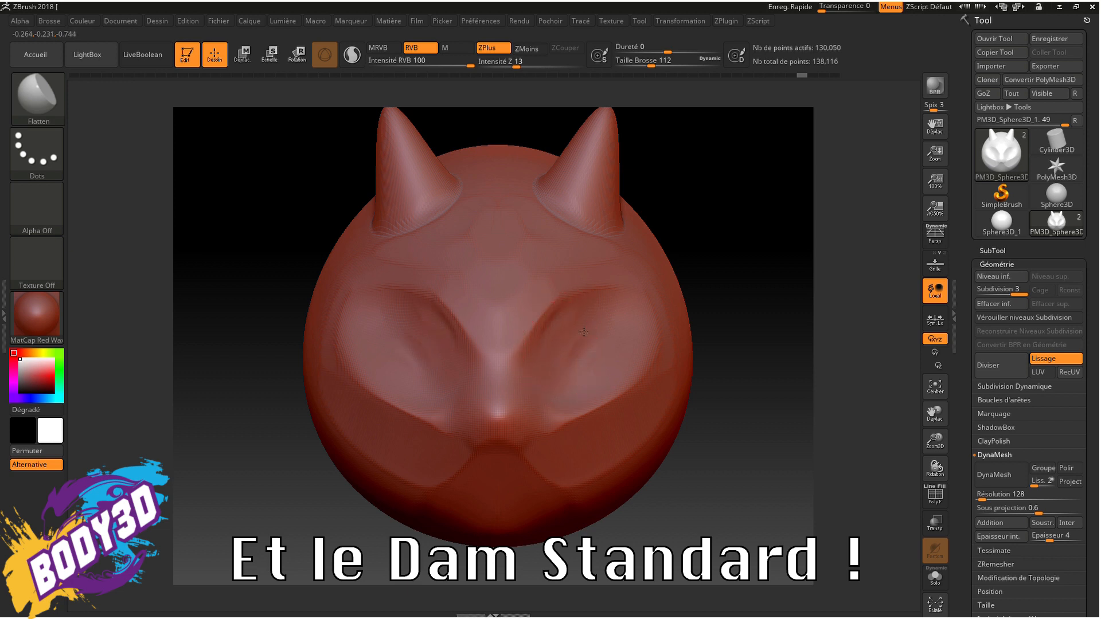
{"action": "mouse_move", "coordinate": [627, 339]}
{"action": "left_mouse_down"}
{"action": "mouse_move", "coordinate": [571, 366]}
{"action": "mouse_move", "coordinate": [560, 385]}
{"action": "left_mouse_up"}
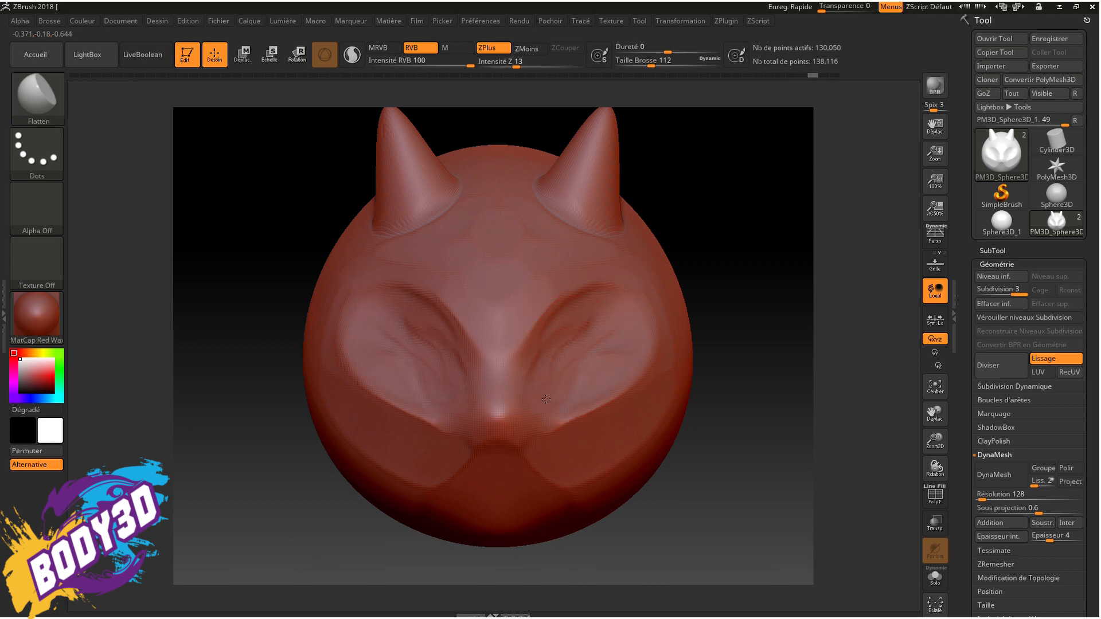
Smooth the uneven surface inside both eye sockets with the Smooth brush
{"action": "key", "text": "shift"}
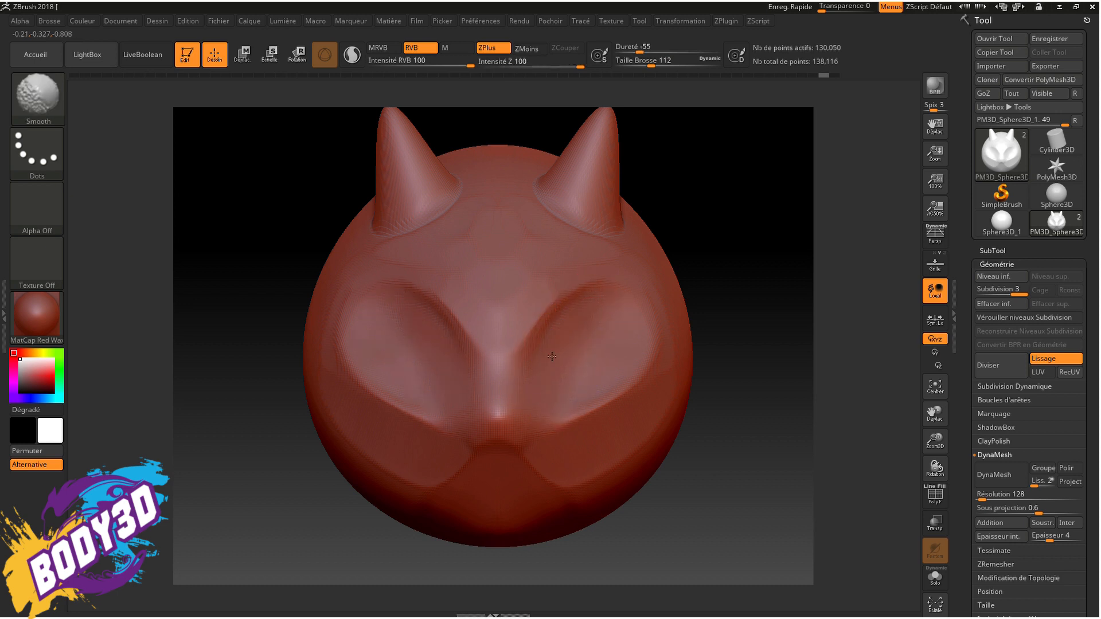
{"action": "left_click_drag", "start_coordinate": [552, 357], "coordinate": [571, 347], "text": "shift"}
{"action": "mouse_move", "coordinate": [618, 313]}
{"action": "right_mouse_down", "text": "ctrl"}
{"action": "mouse_move", "coordinate": [618, 289]}
{"action": "mouse_move", "coordinate": [630, 308]}
{"action": "mouse_move", "coordinate": [682, 240]}
{"action": "mouse_move", "coordinate": [660, 282]}
{"action": "right_mouse_up", "text": "ctrl"}
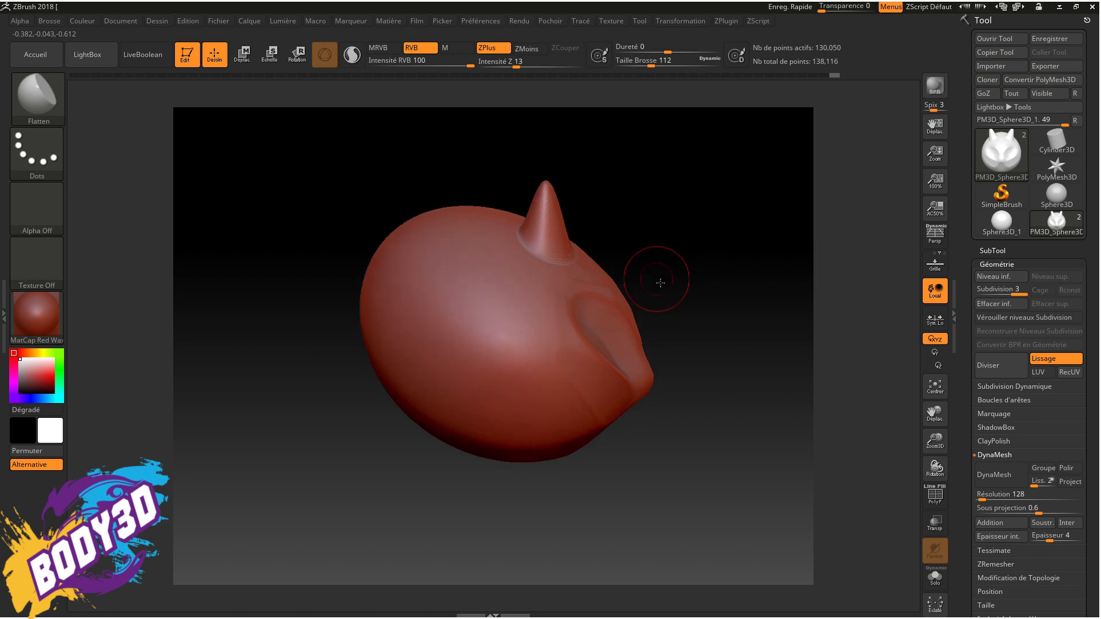